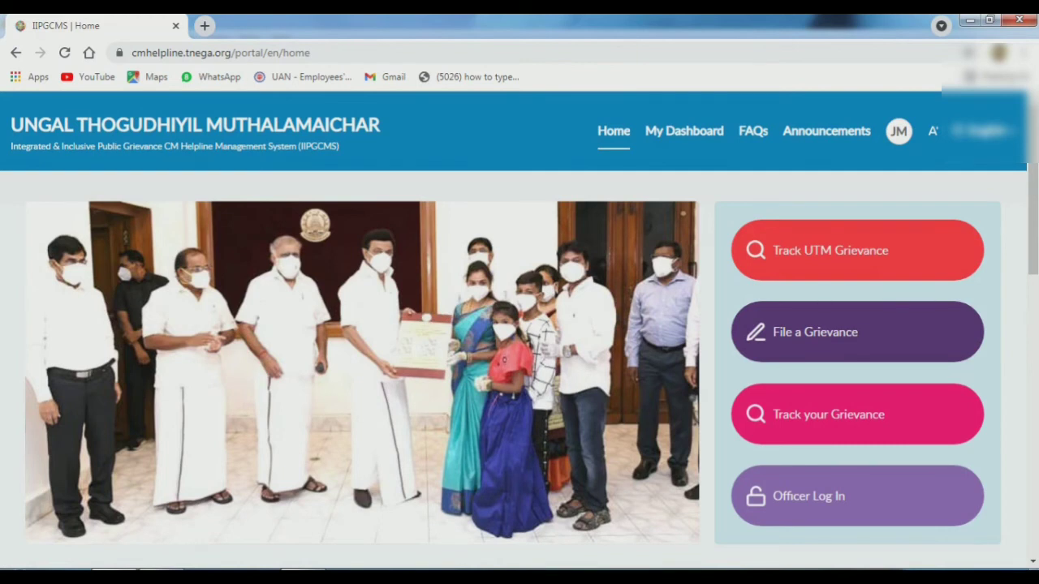
- Go to the Sign Up page and scroll to the empty first name, last name and phone form
{"action": "scroll", "coordinate": [520, 324], "scroll_direction": "down", "scroll_amount": 2}
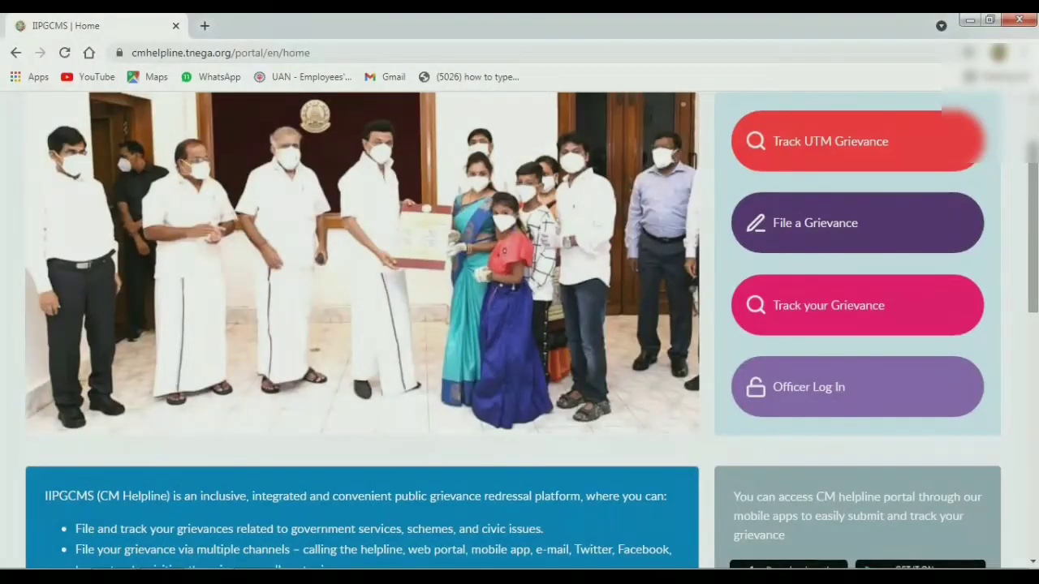
{"action": "scroll", "coordinate": [520, 325], "scroll_direction": "up", "scroll_amount": 2}
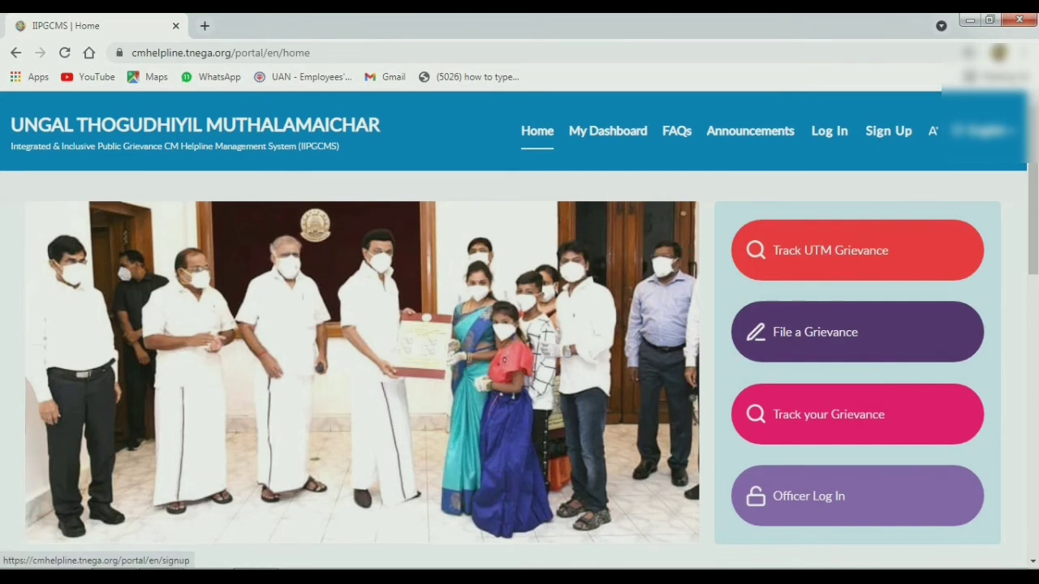
{"action": "left_click", "coordinate": [888, 131]}
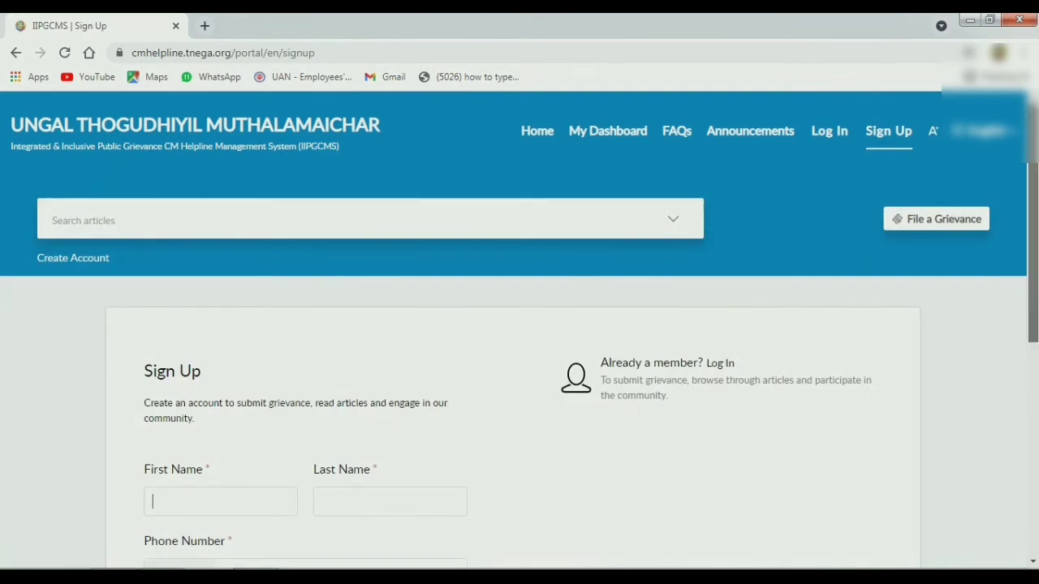
{"action": "scroll", "coordinate": [519, 325], "scroll_direction": "down", "scroll_amount": 2}
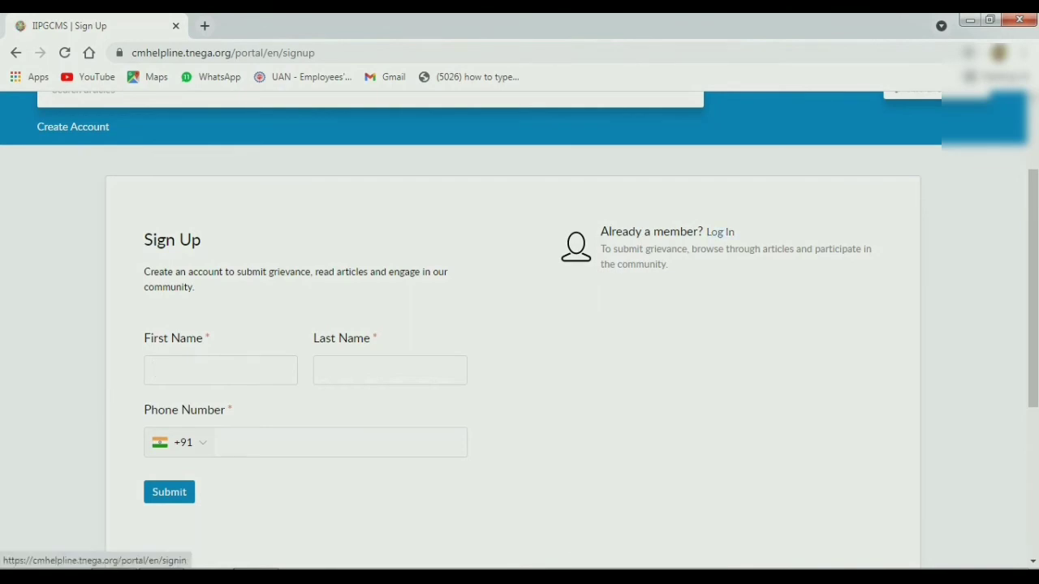
- Log in with the registered mobile number and verify the one-time code sent to it
{"action": "left_click", "coordinate": [720, 232]}
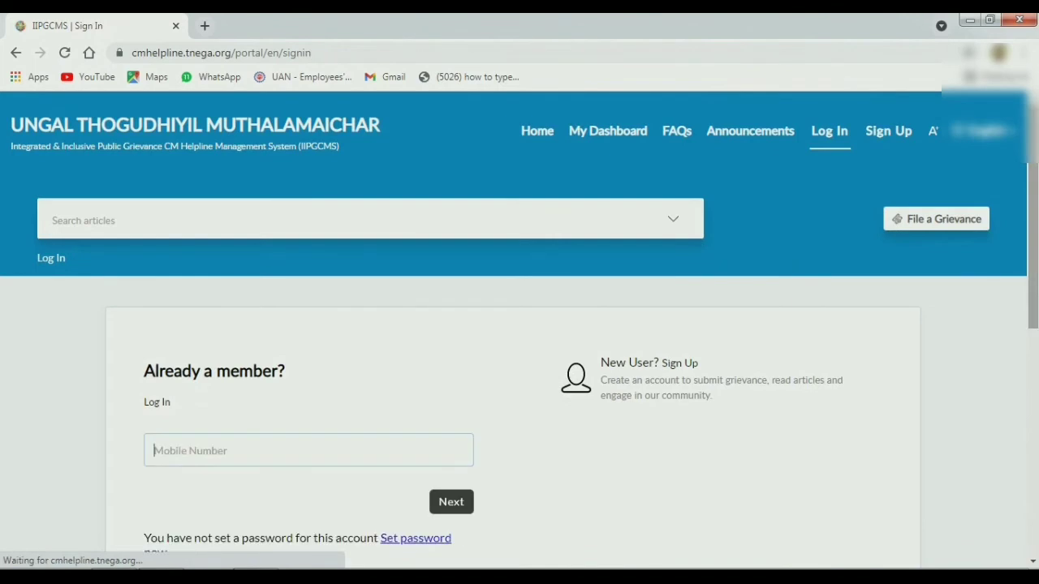
{"action": "scroll", "coordinate": [519, 324], "scroll_direction": "down", "scroll_amount": 3}
{"action": "left_click", "coordinate": [154, 254]}
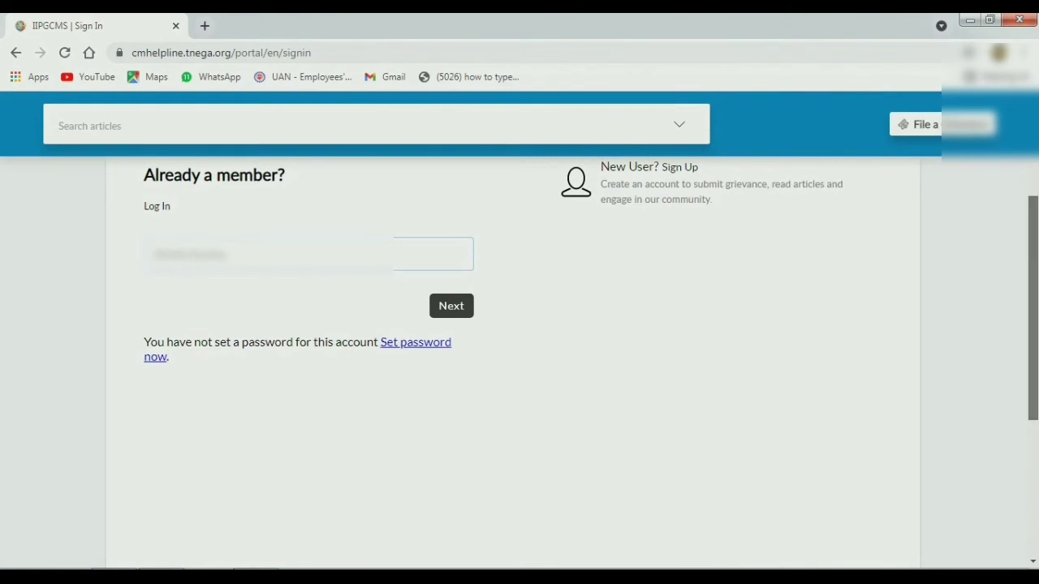
{"action": "scroll", "coordinate": [519, 324], "scroll_direction": "down", "scroll_amount": 1}
{"action": "key", "text": "Down"}
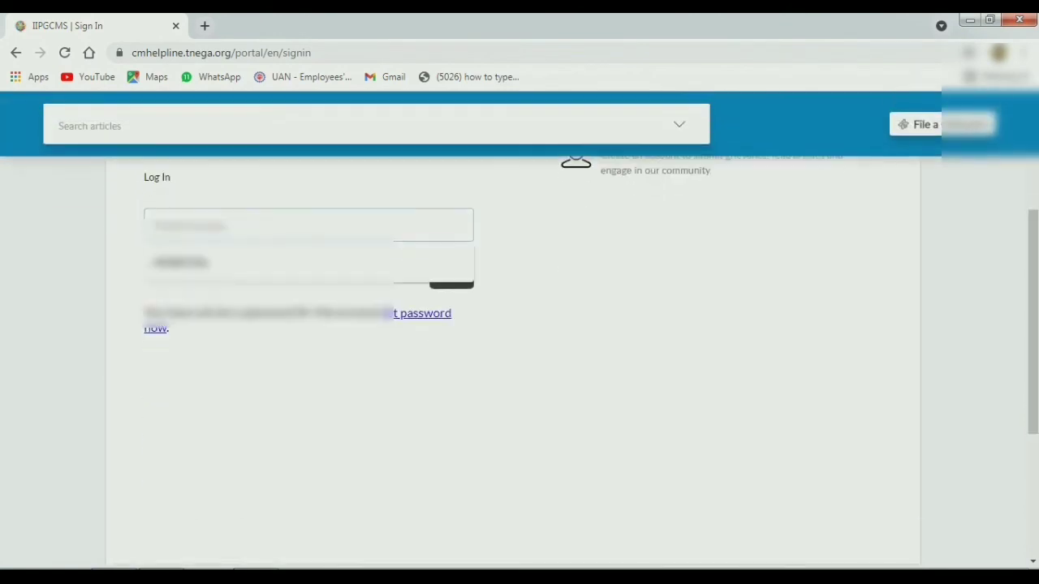
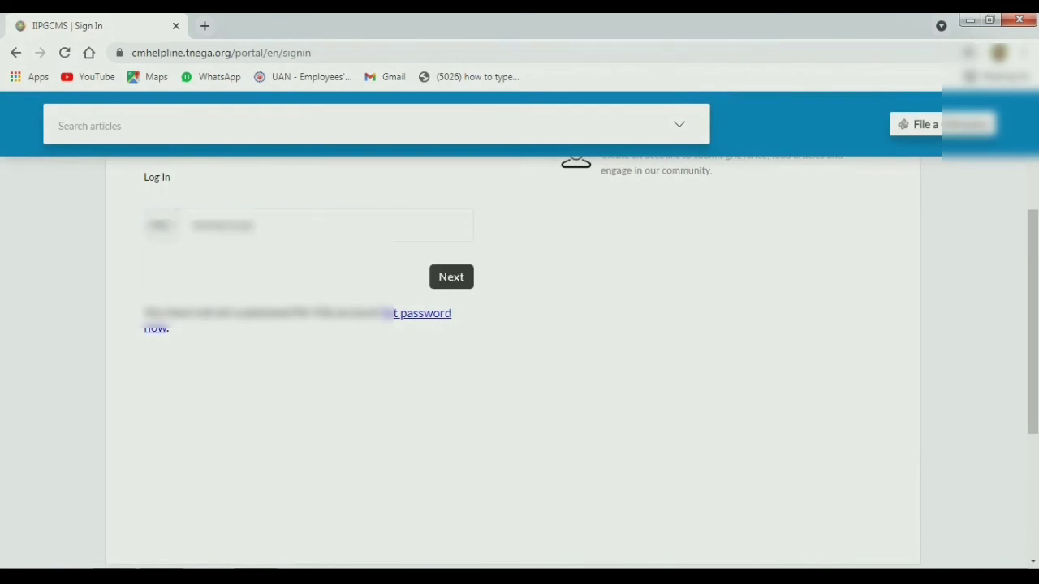
{"action": "key", "text": "Return"}
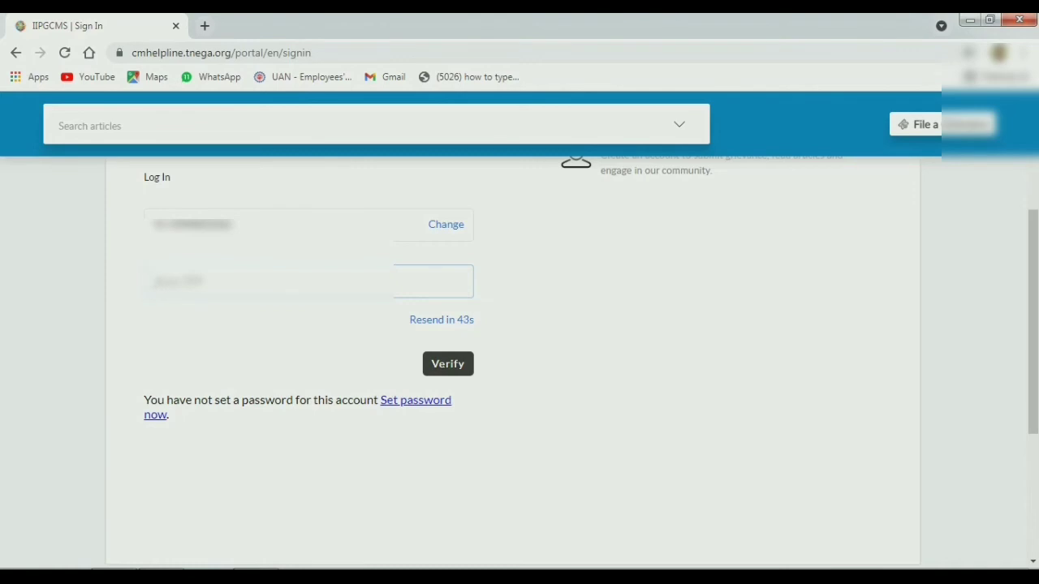
{"action": "key", "text": "Return"}
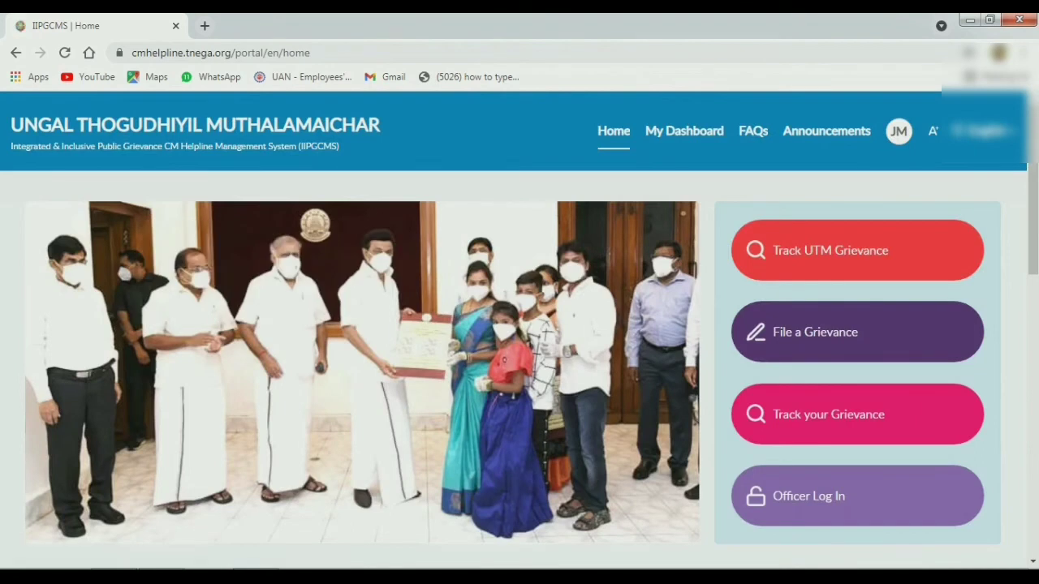
- Start a new grievance and clear the Alternate Phone Number field
{"action": "scroll", "coordinate": [520, 331], "scroll_direction": "down", "scroll_amount": 1}
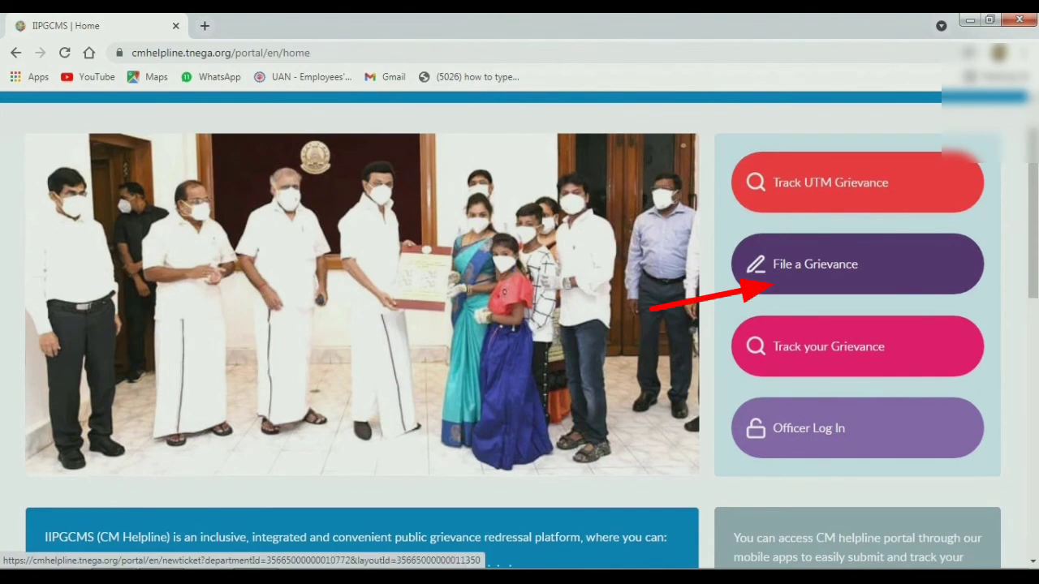
{"action": "left_click", "coordinate": [770, 278]}
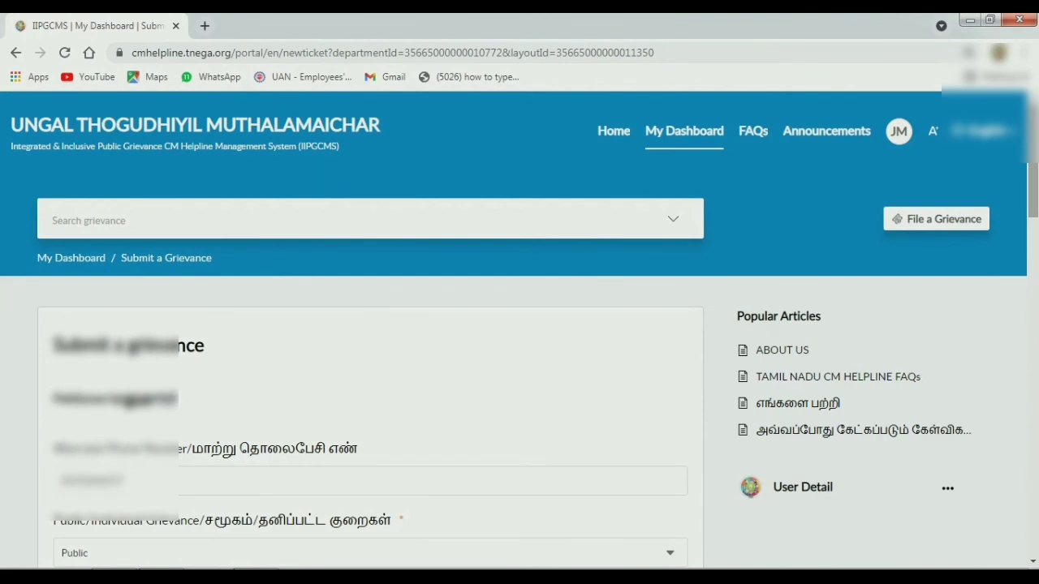
{"action": "scroll", "coordinate": [519, 330], "scroll_direction": "down", "scroll_amount": 2}
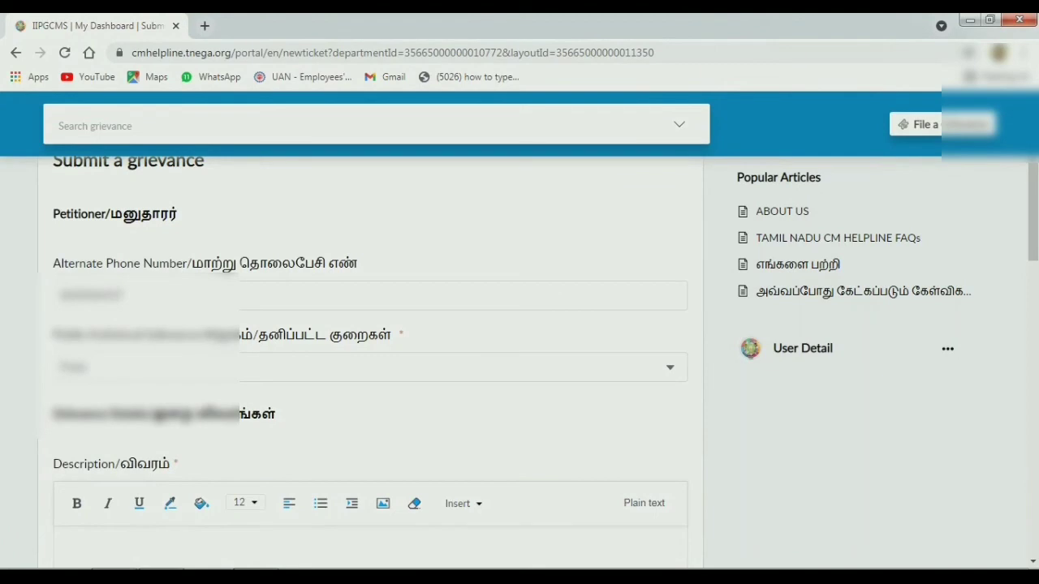
{"action": "left_click_drag", "start_coordinate": [126, 295], "coordinate": [60, 295]}
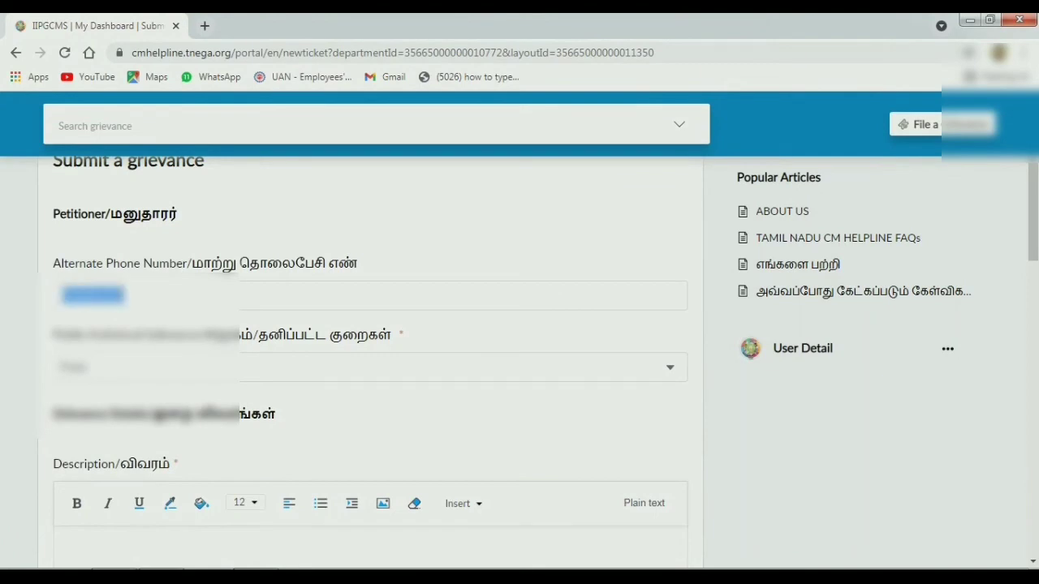
{"action": "key", "text": "BackSpace"}
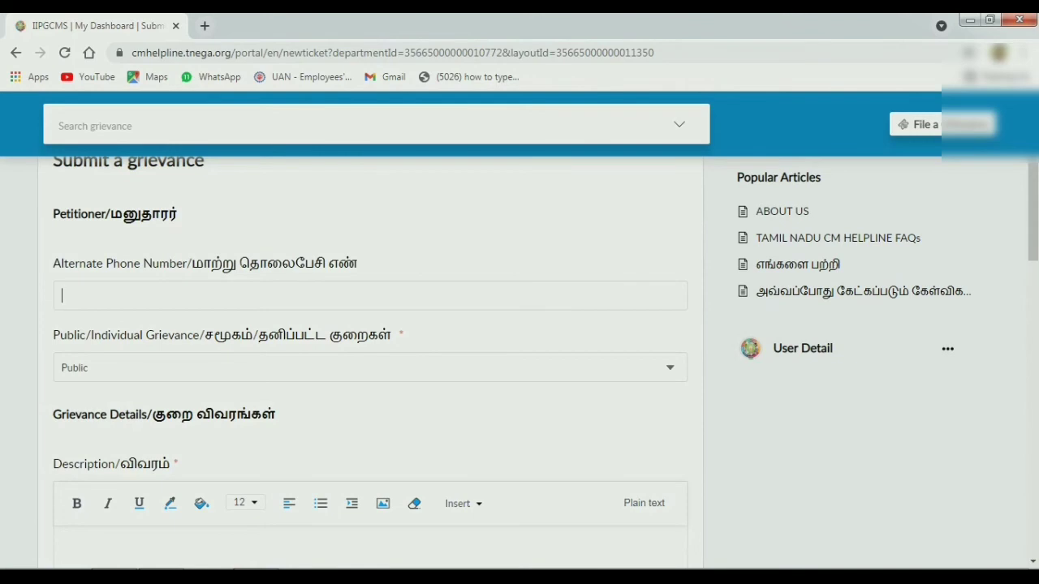
- Mark the grievance as Individual and place the cursor in the Description box
{"action": "scroll", "coordinate": [370, 366], "scroll_direction": "down", "scroll_amount": 2}
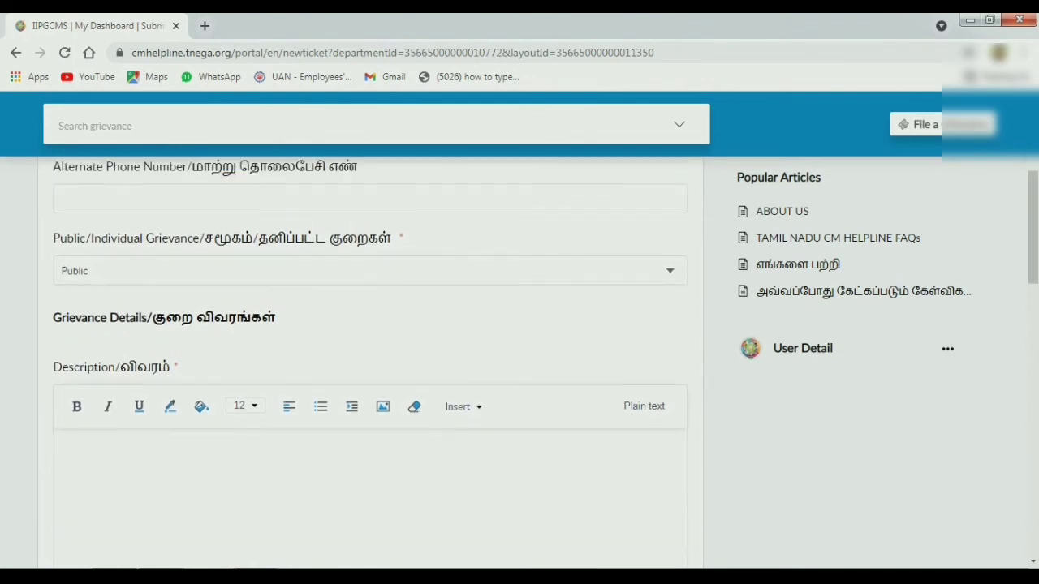
{"action": "left_click", "coordinate": [65, 271]}
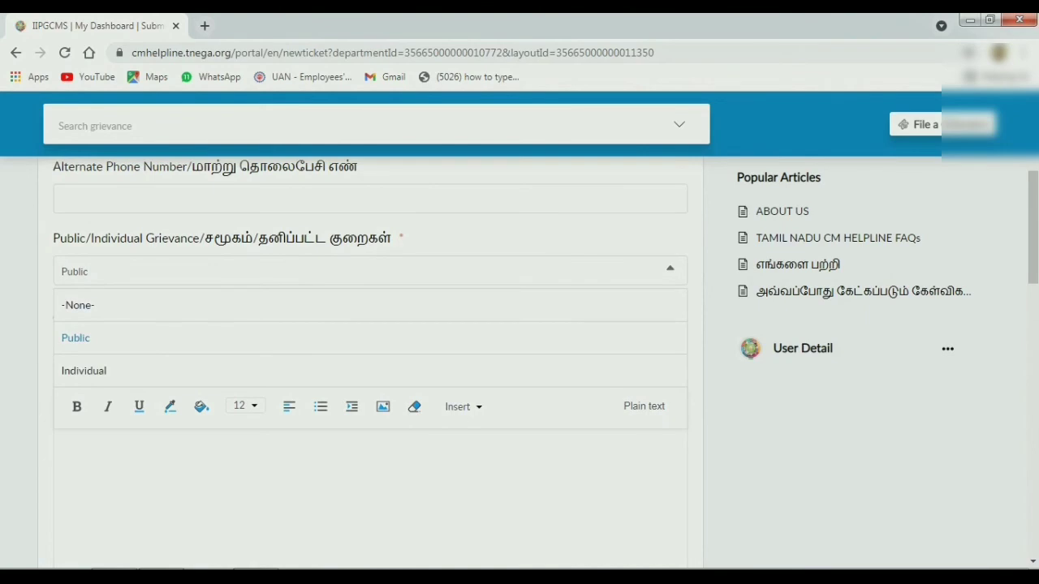
{"action": "left_click", "coordinate": [84, 370]}
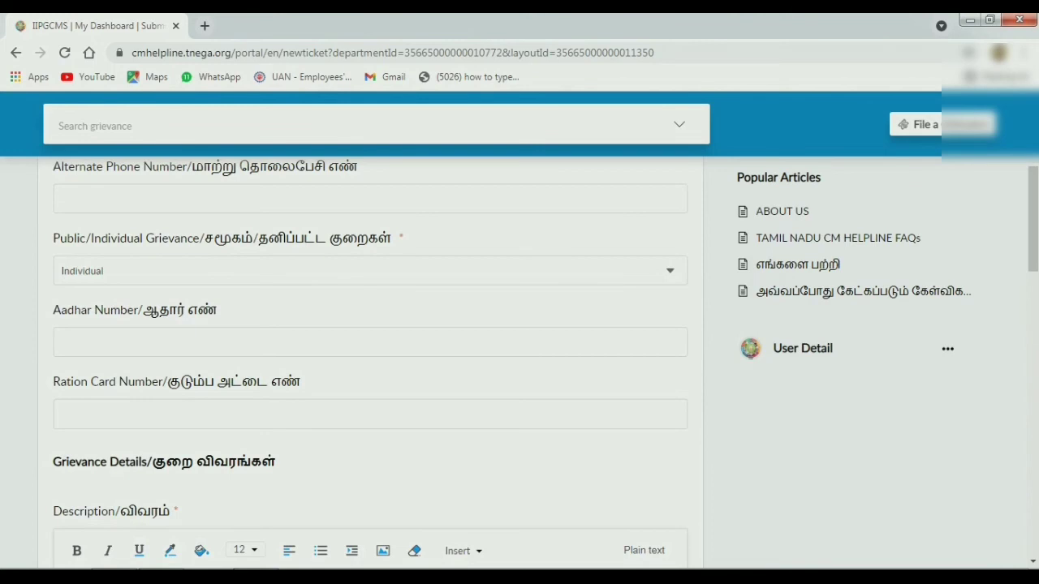
{"action": "scroll", "coordinate": [369, 357], "scroll_direction": "down", "scroll_amount": 1}
{"action": "scroll", "coordinate": [370, 357], "scroll_direction": "down", "scroll_amount": 1}
{"action": "scroll", "coordinate": [369, 357], "scroll_direction": "up", "scroll_amount": 1}
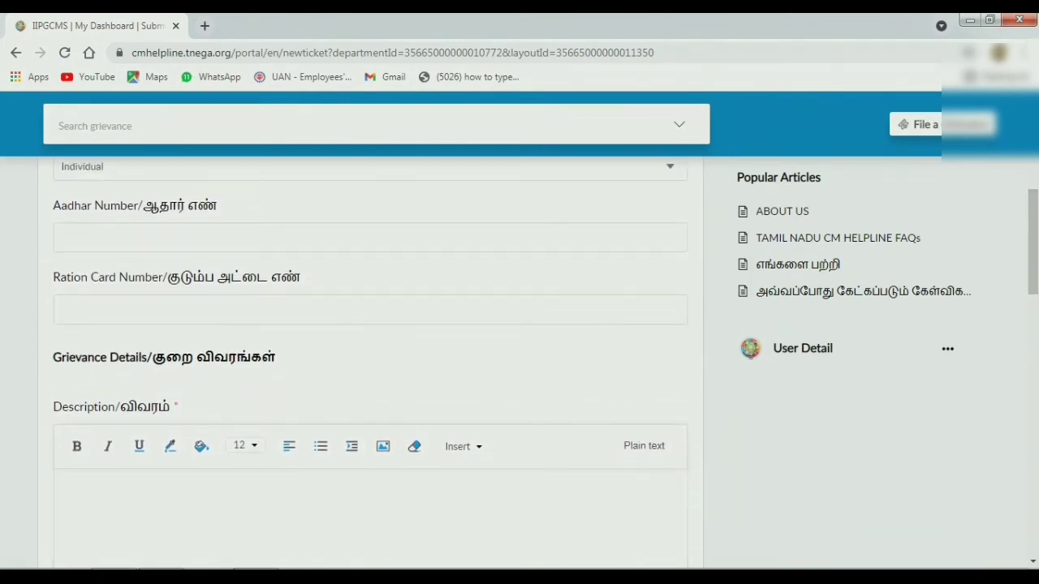
{"action": "scroll", "coordinate": [369, 357], "scroll_direction": "down", "scroll_amount": 2}
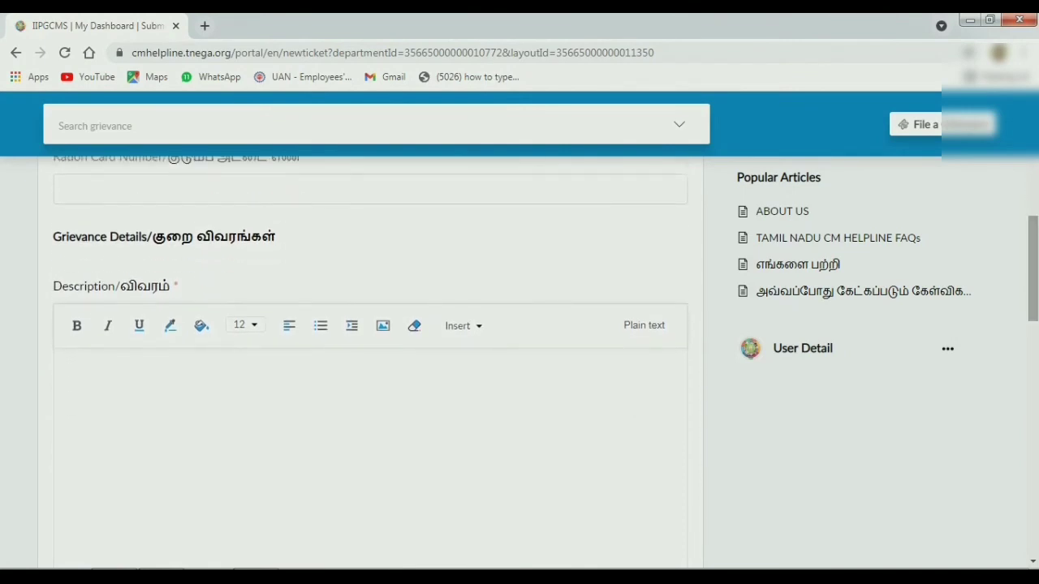
{"action": "scroll", "coordinate": [370, 357], "scroll_direction": "down", "scroll_amount": 2}
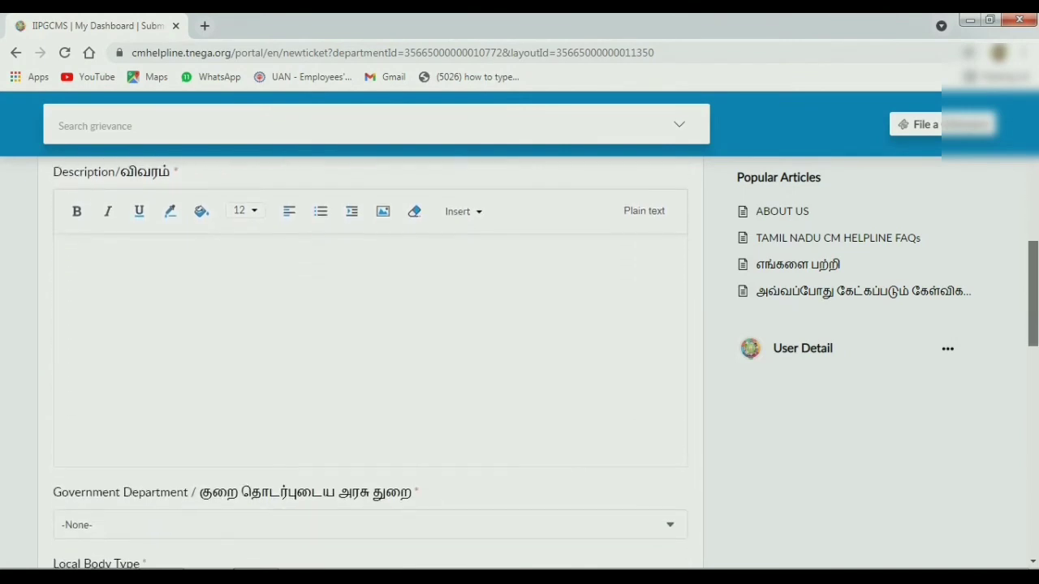
{"action": "left_click", "coordinate": [69, 264]}
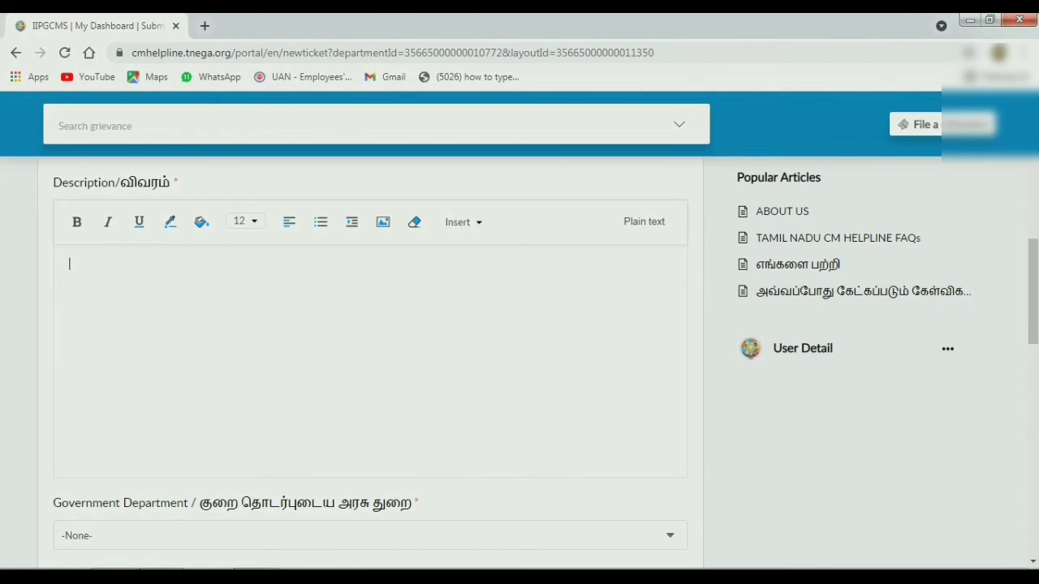
{"action": "left_click_drag", "start_coordinate": [1033, 292], "coordinate": [1033, 355]}
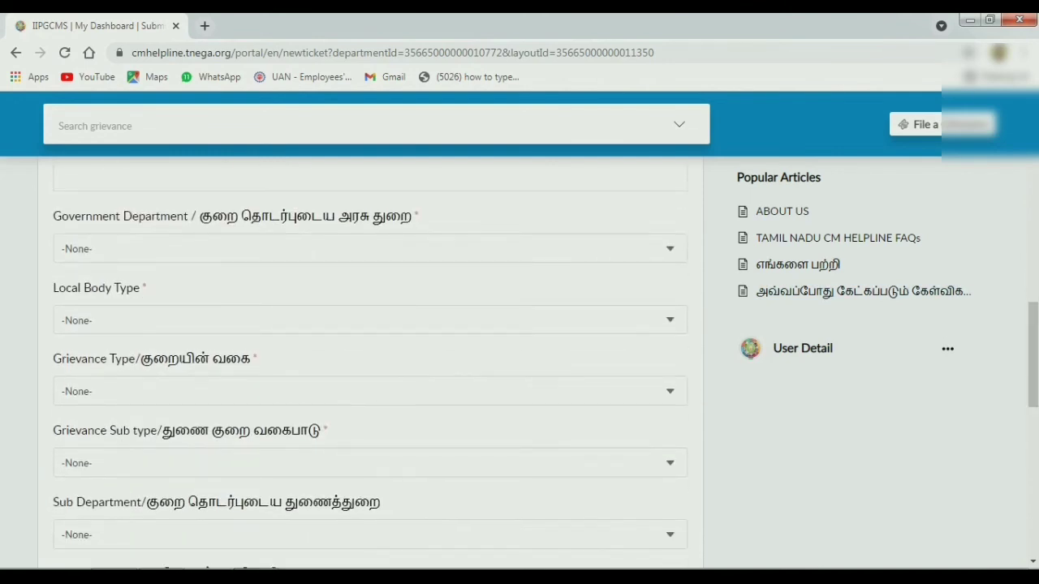
- Pick Revenue and Disaster Management Department (REV) from the long Government Department list
{"action": "left_click", "coordinate": [365, 248]}
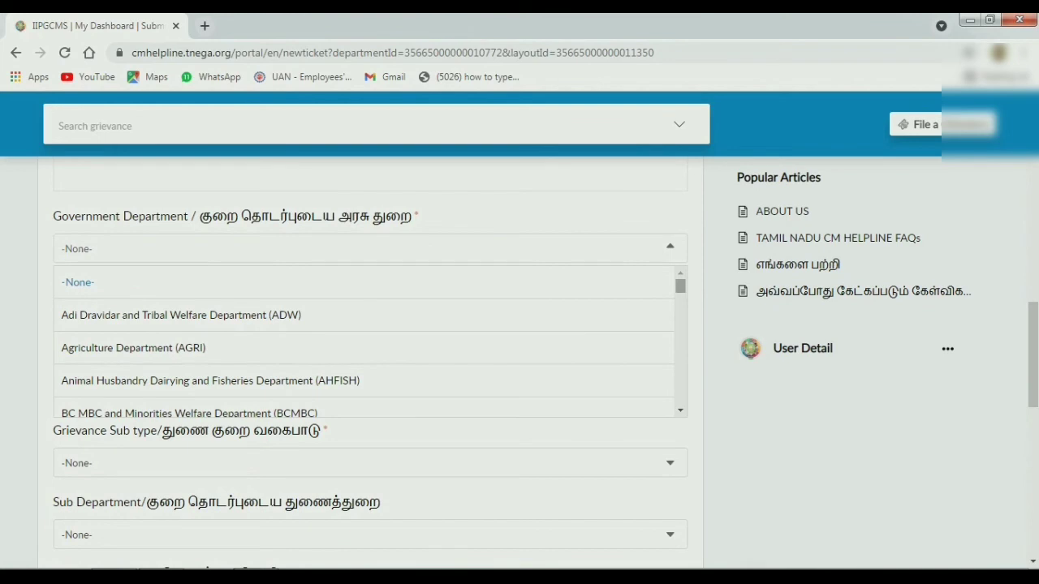
{"action": "scroll", "coordinate": [364, 341], "scroll_direction": "down", "scroll_amount": 1}
{"action": "scroll", "coordinate": [364, 341], "scroll_direction": "down", "scroll_amount": 2}
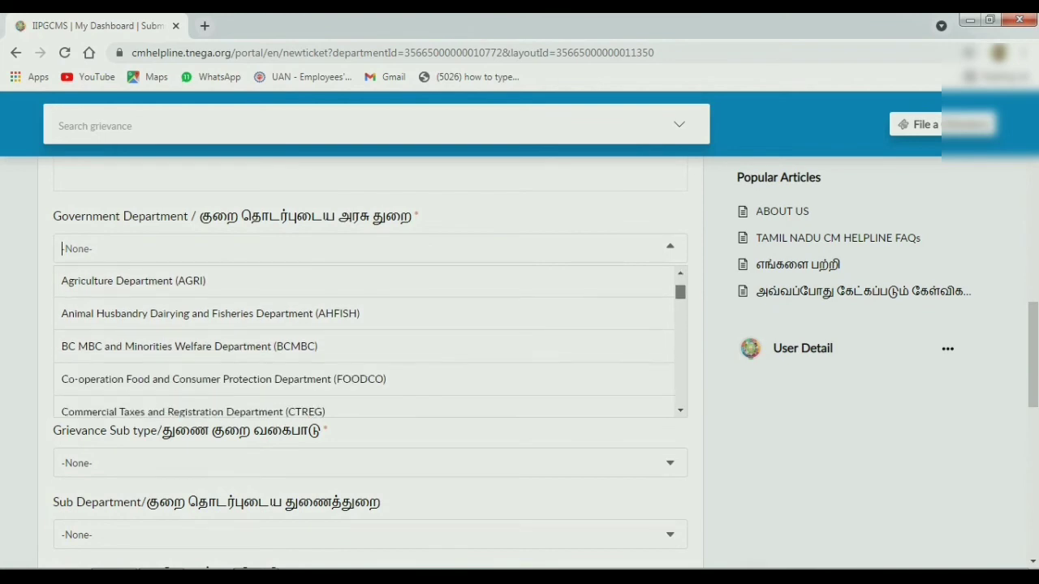
{"action": "scroll", "coordinate": [364, 341], "scroll_direction": "down", "scroll_amount": 1}
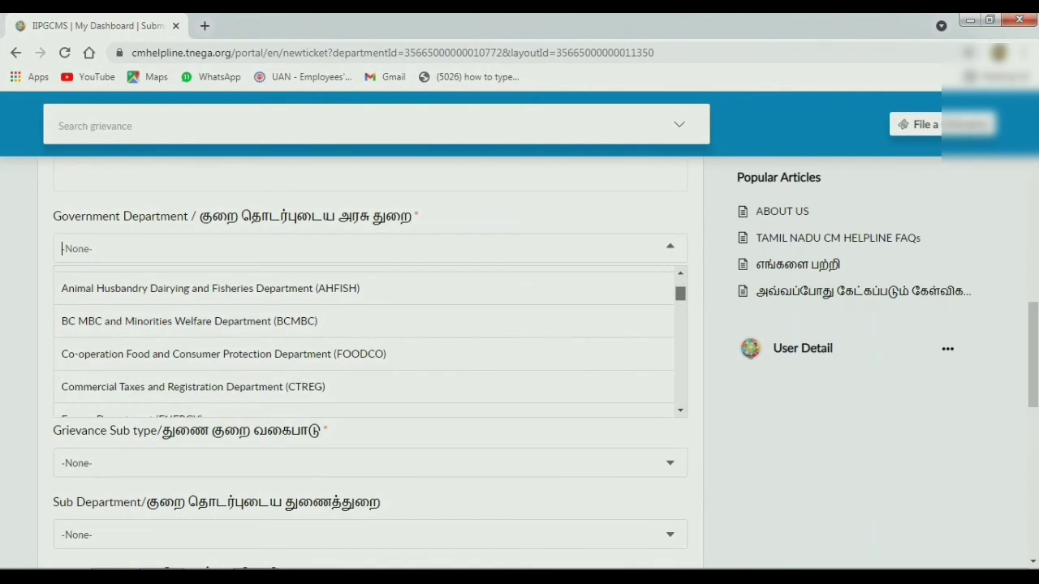
{"action": "scroll", "coordinate": [364, 341], "scroll_direction": "down", "scroll_amount": 1}
{"action": "scroll", "coordinate": [364, 341], "scroll_direction": "up", "scroll_amount": 3}
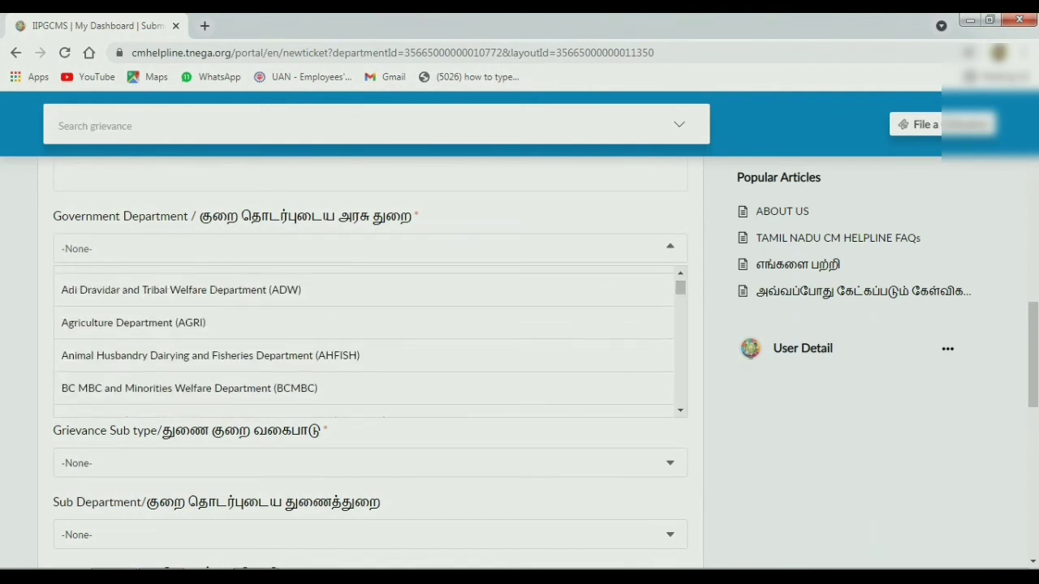
{"action": "scroll", "coordinate": [364, 340], "scroll_direction": "down", "scroll_amount": 4}
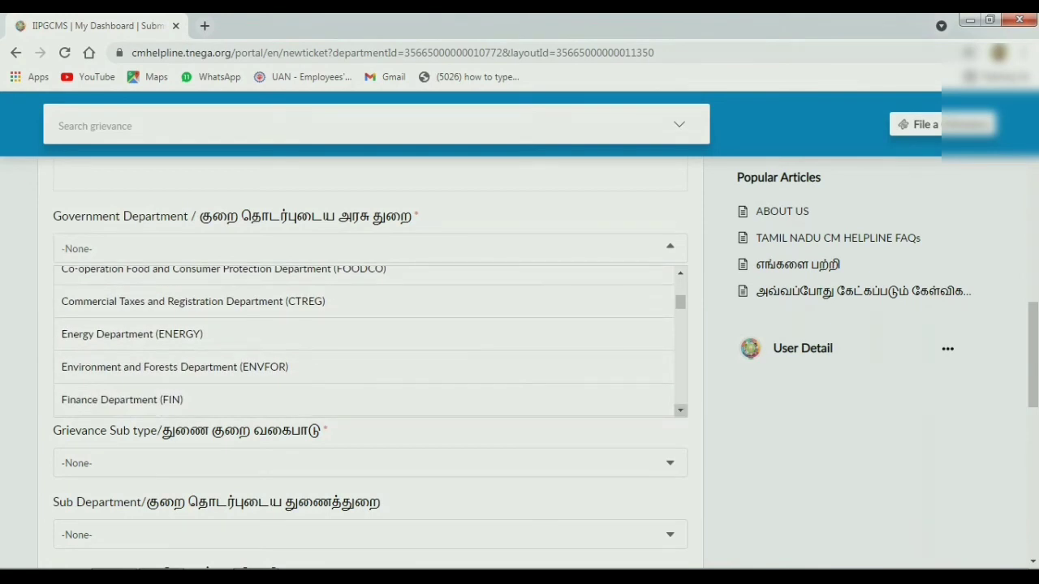
{"action": "scroll", "coordinate": [363, 341], "scroll_direction": "down", "scroll_amount": 3}
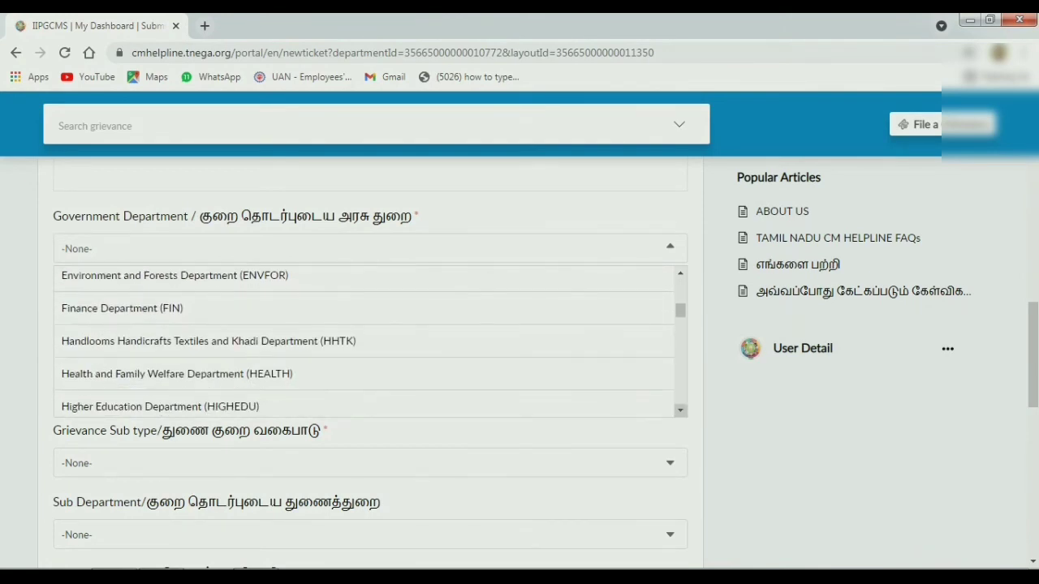
{"action": "scroll", "coordinate": [363, 341], "scroll_direction": "down", "scroll_amount": 3}
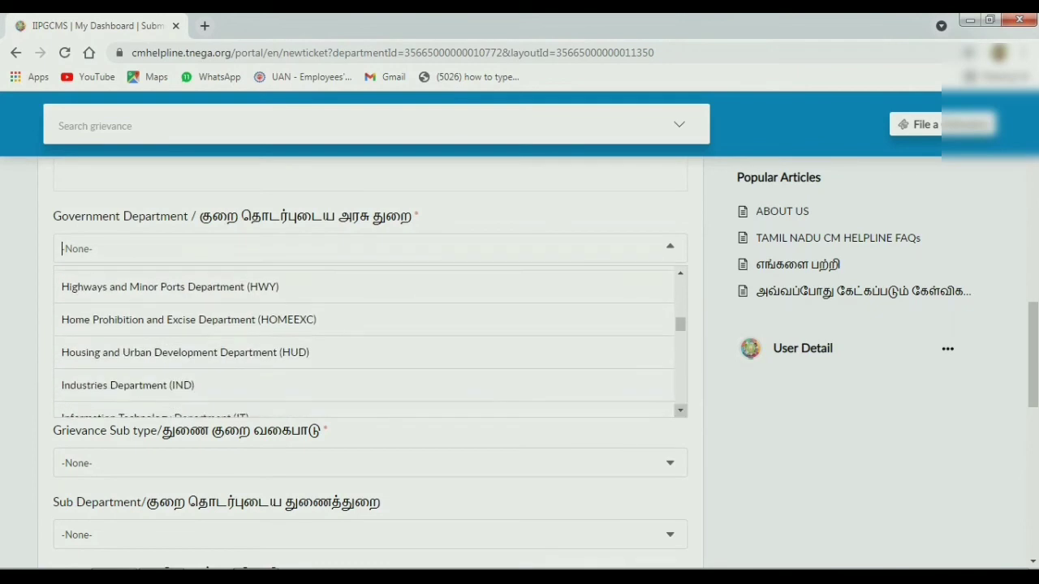
{"action": "scroll", "coordinate": [363, 340], "scroll_direction": "down", "scroll_amount": 3}
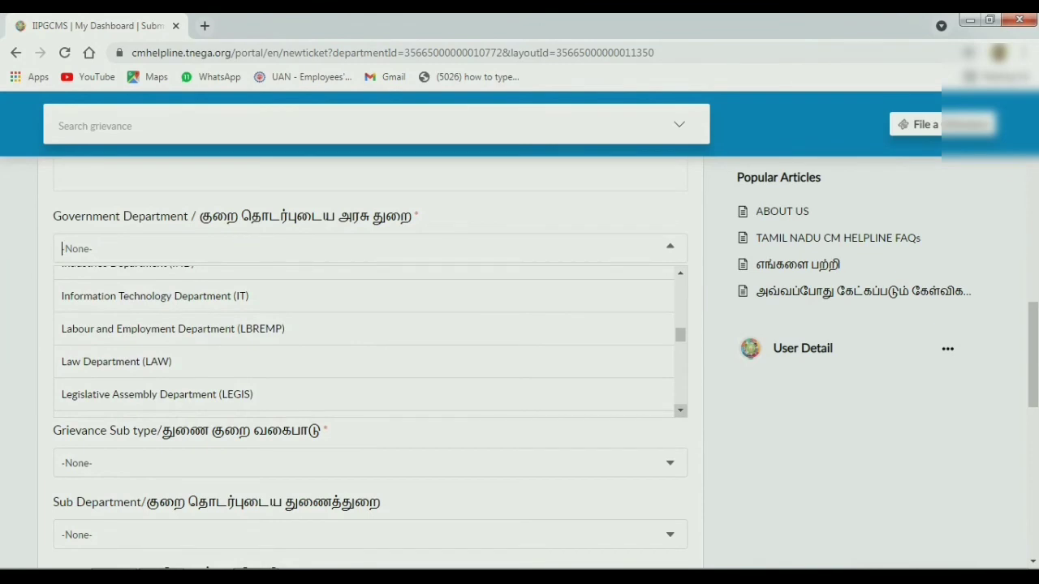
{"action": "scroll", "coordinate": [364, 341], "scroll_direction": "down", "scroll_amount": 1}
{"action": "scroll", "coordinate": [363, 341], "scroll_direction": "down", "scroll_amount": 1}
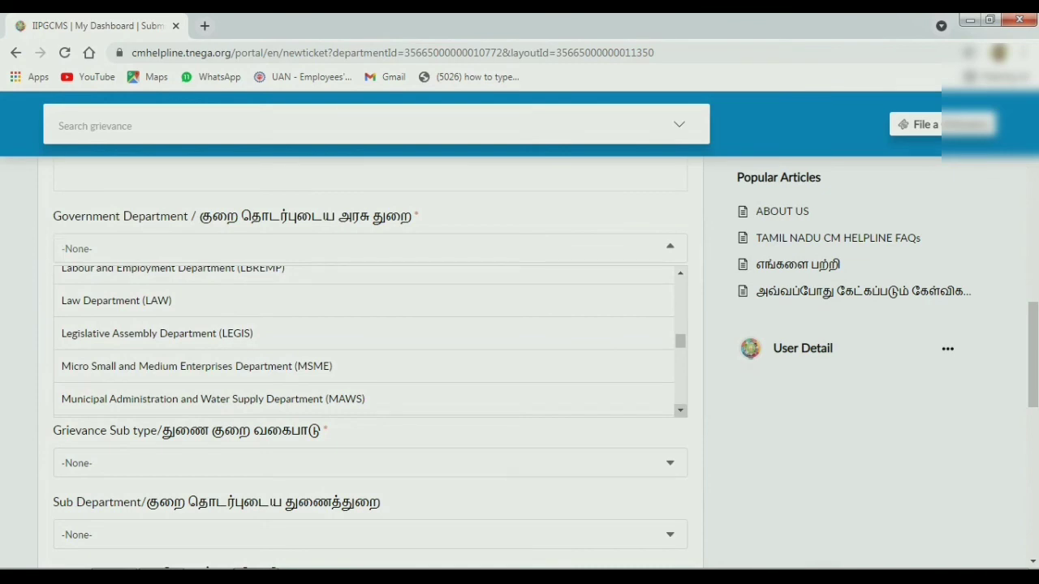
{"action": "scroll", "coordinate": [365, 341], "scroll_direction": "down", "scroll_amount": 2}
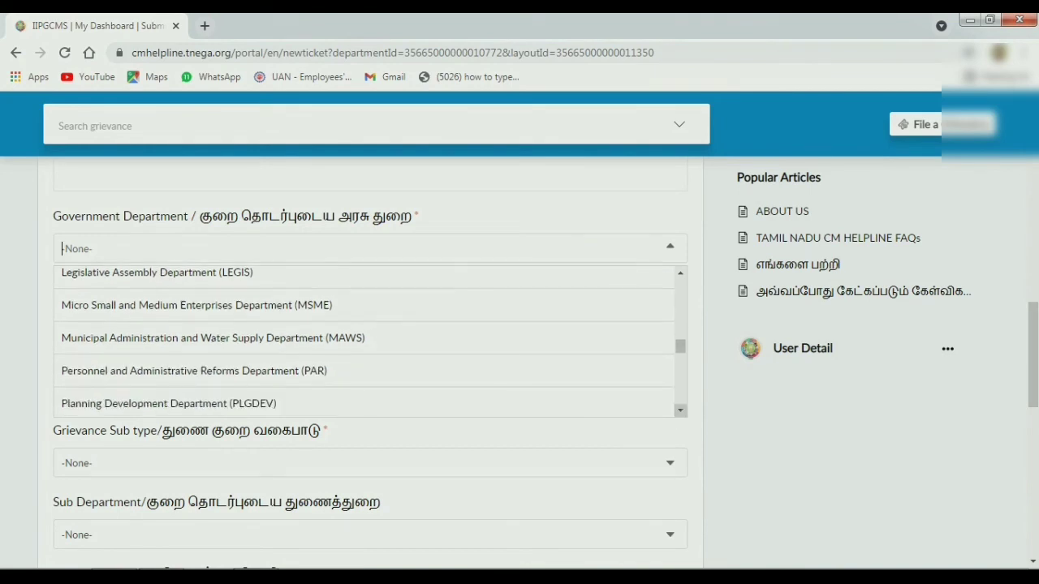
{"action": "scroll", "coordinate": [365, 341], "scroll_direction": "down", "scroll_amount": 4}
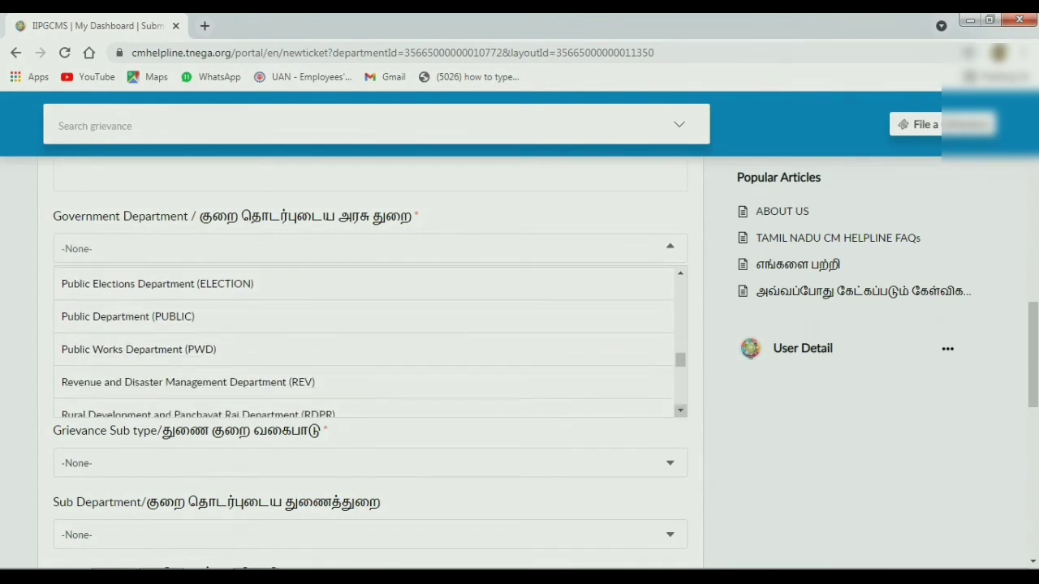
{"action": "scroll", "coordinate": [366, 341], "scroll_direction": "down", "scroll_amount": 1}
{"action": "scroll", "coordinate": [365, 341], "scroll_direction": "down", "scroll_amount": 1}
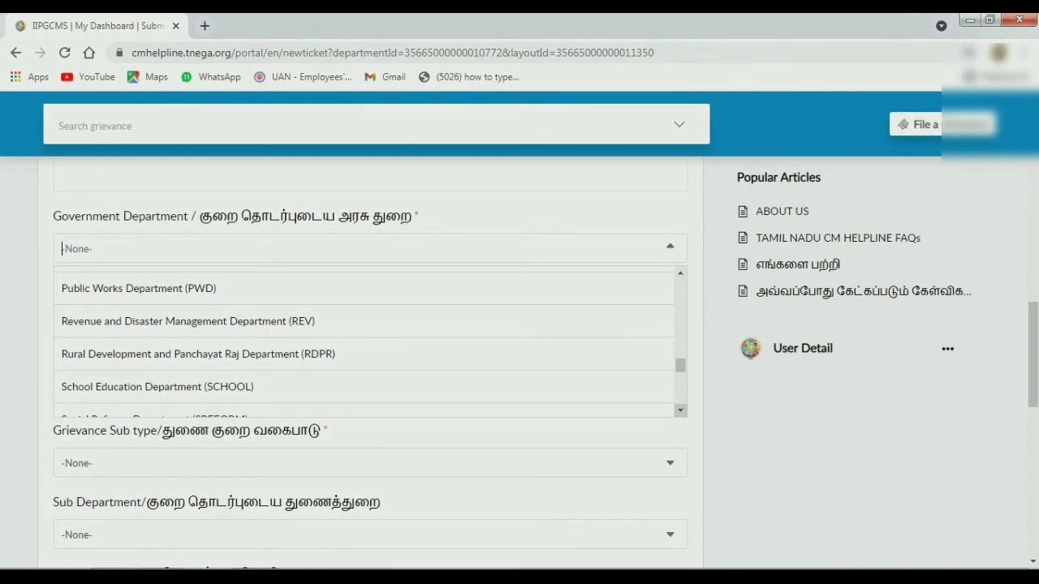
{"action": "scroll", "coordinate": [364, 341], "scroll_direction": "down", "scroll_amount": 1}
{"action": "scroll", "coordinate": [364, 341], "scroll_direction": "down", "scroll_amount": 2}
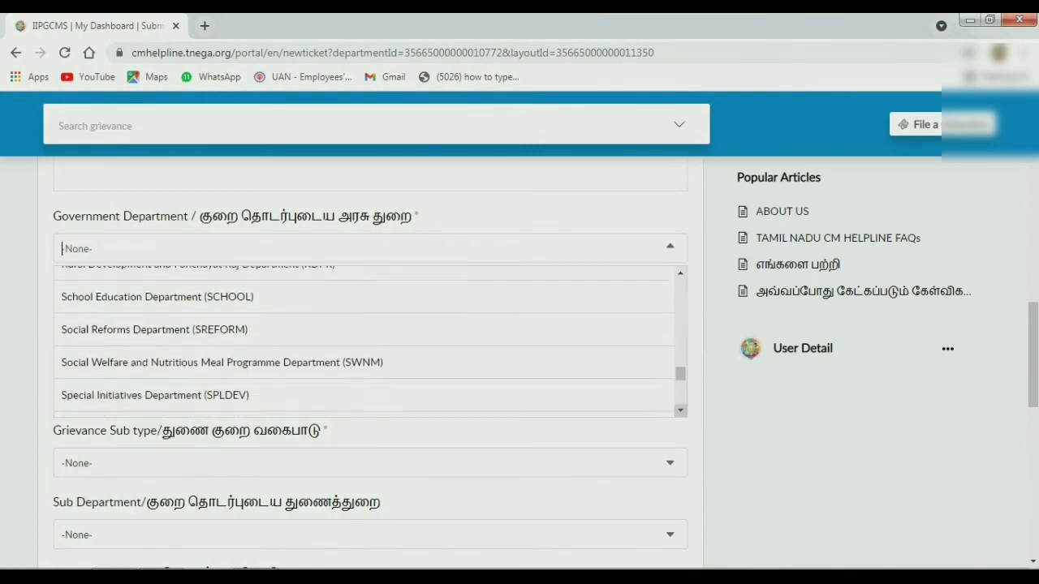
{"action": "scroll", "coordinate": [364, 341], "scroll_direction": "down", "scroll_amount": 3}
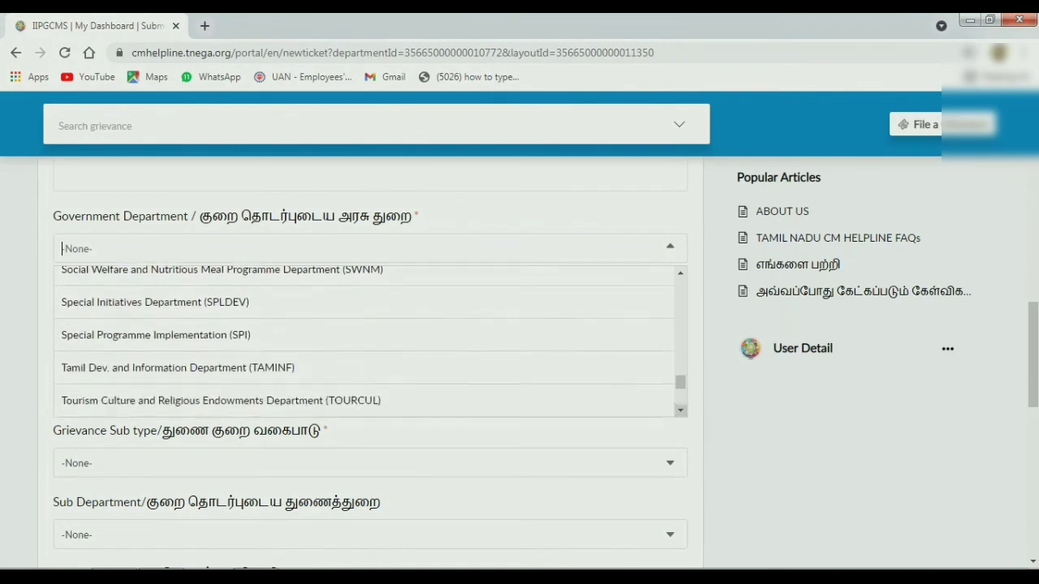
{"action": "scroll", "coordinate": [363, 341], "scroll_direction": "down", "scroll_amount": 4}
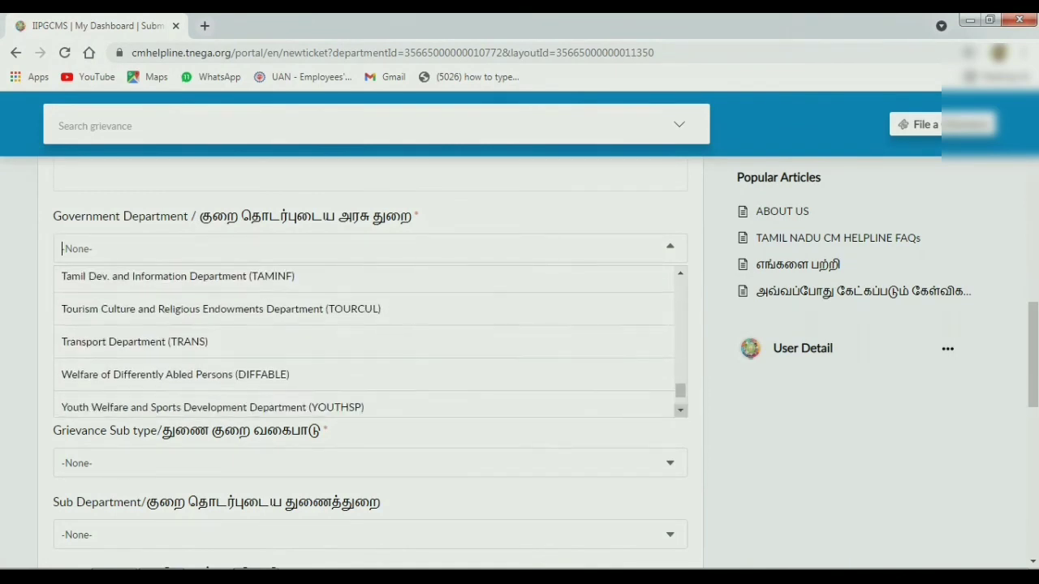
{"action": "scroll", "coordinate": [364, 341], "scroll_direction": "down", "scroll_amount": 1}
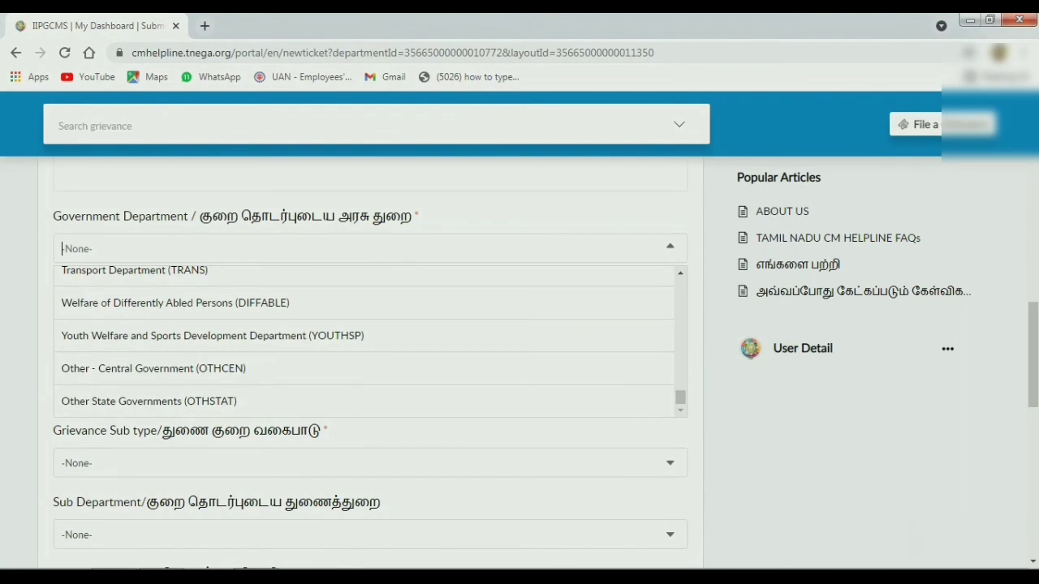
{"action": "scroll", "coordinate": [364, 341], "scroll_direction": "up", "scroll_amount": 4}
{"action": "scroll", "coordinate": [363, 341], "scroll_direction": "up", "scroll_amount": 5}
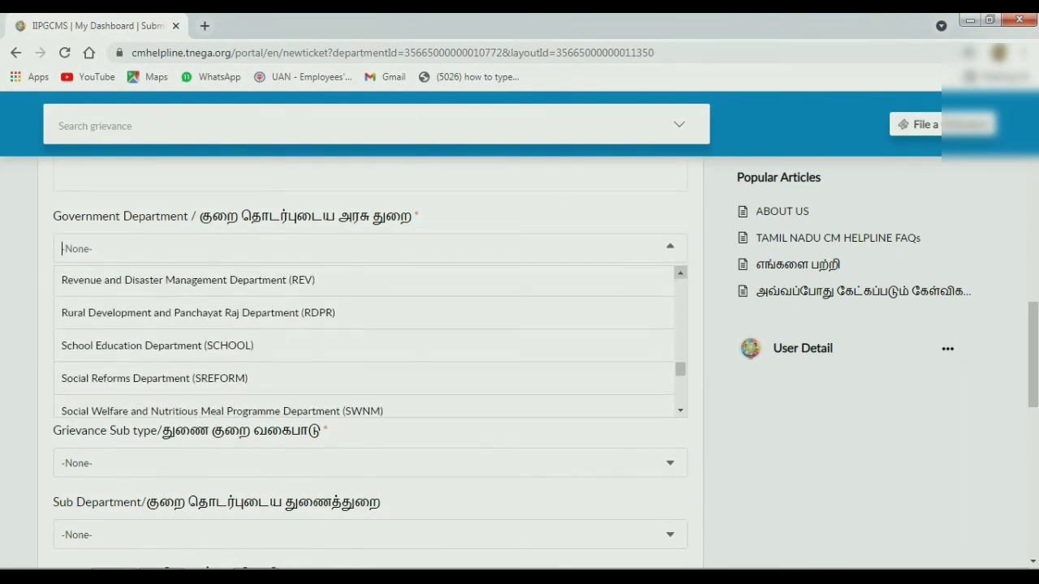
{"action": "scroll", "coordinate": [243, 310], "scroll_direction": "up", "scroll_amount": 1}
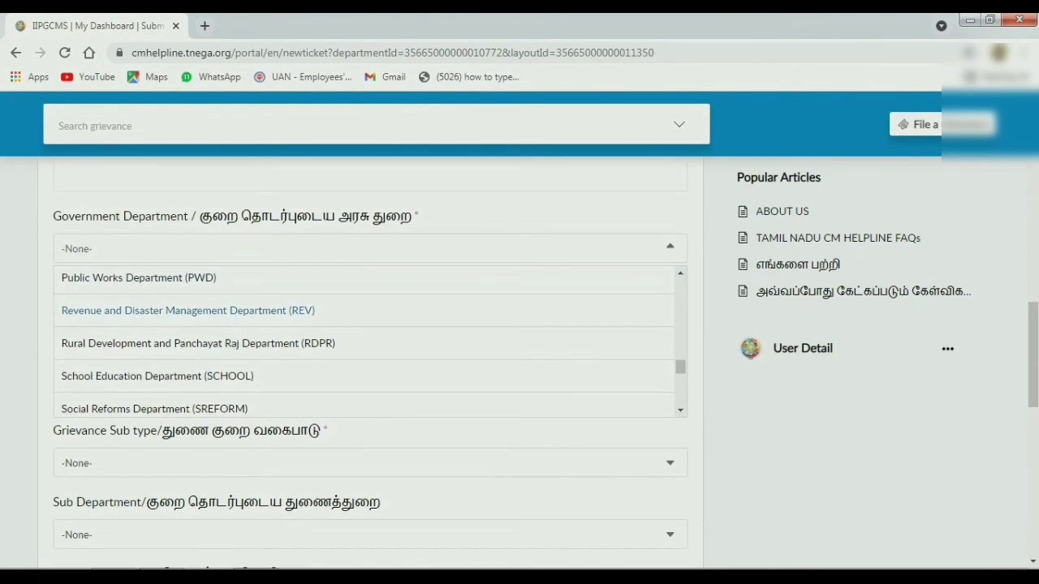
{"action": "left_click", "coordinate": [187, 311]}
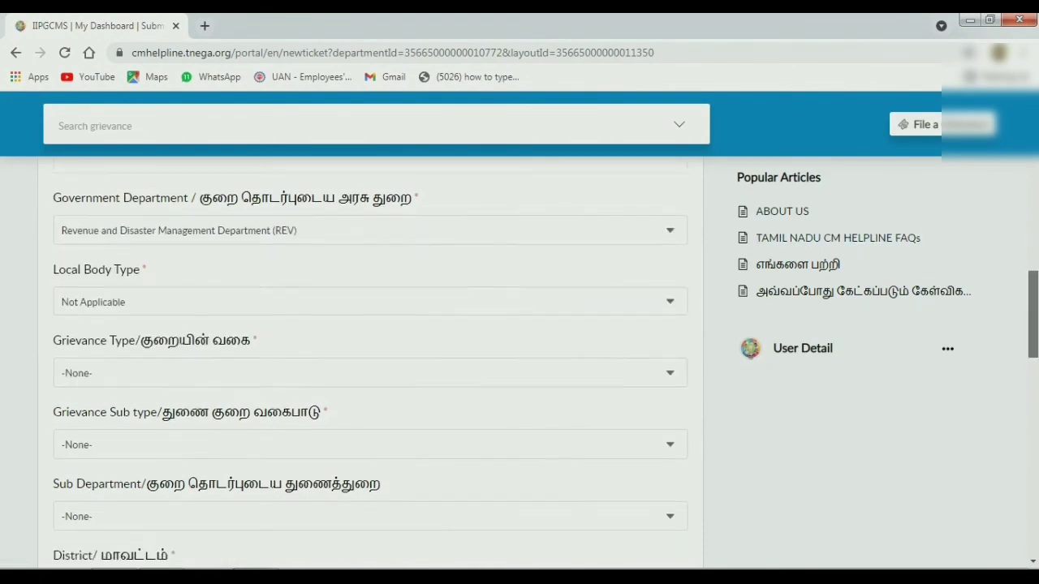
{"action": "scroll", "coordinate": [369, 365], "scroll_direction": "down", "scroll_amount": 2}
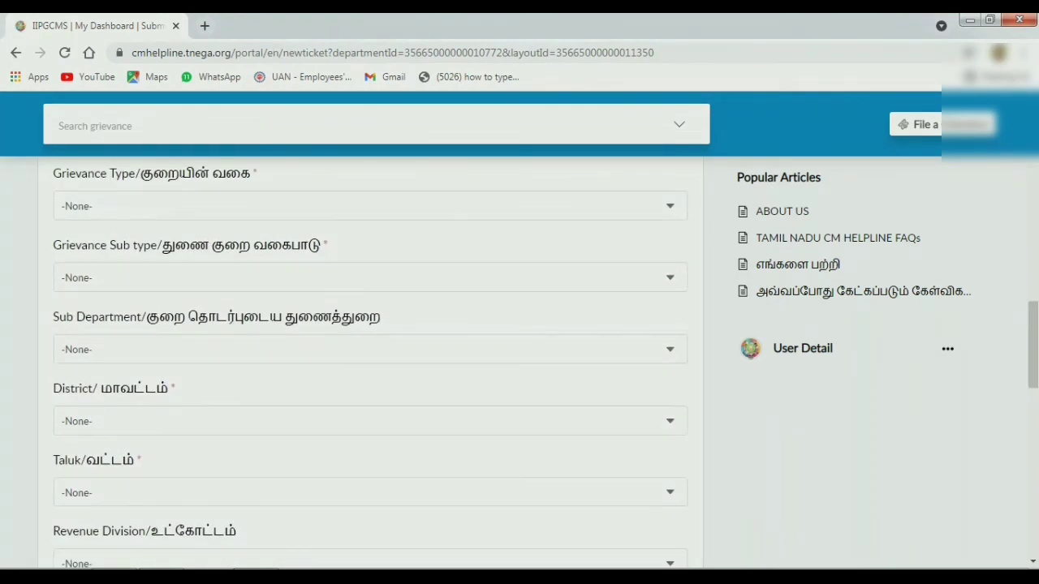
- Set both grievance type and sub type to Birth and Death Certificate - Unregistered
{"action": "left_click", "coordinate": [162, 206]}
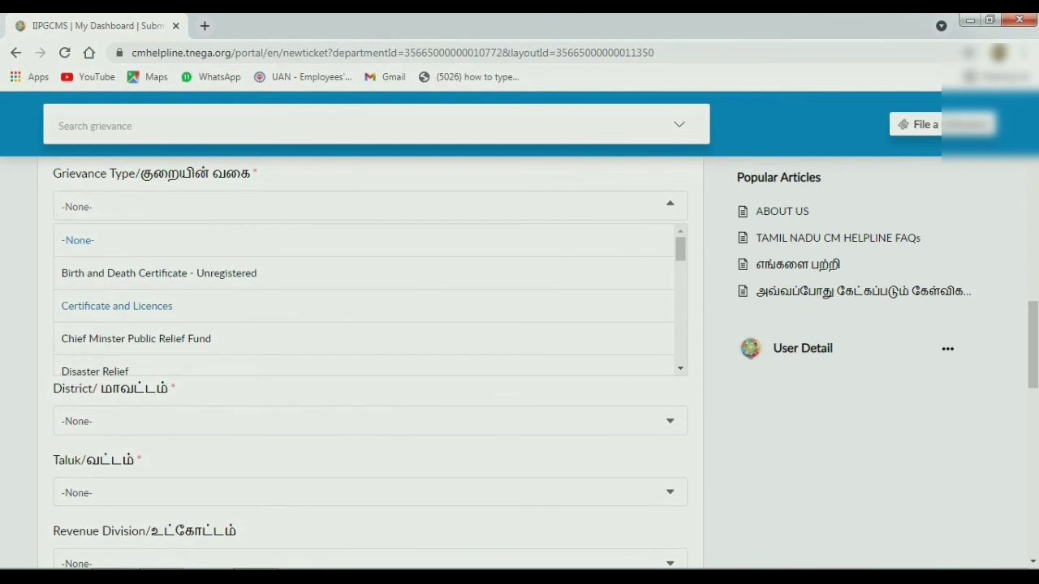
{"action": "scroll", "coordinate": [365, 301], "scroll_direction": "down", "scroll_amount": 3}
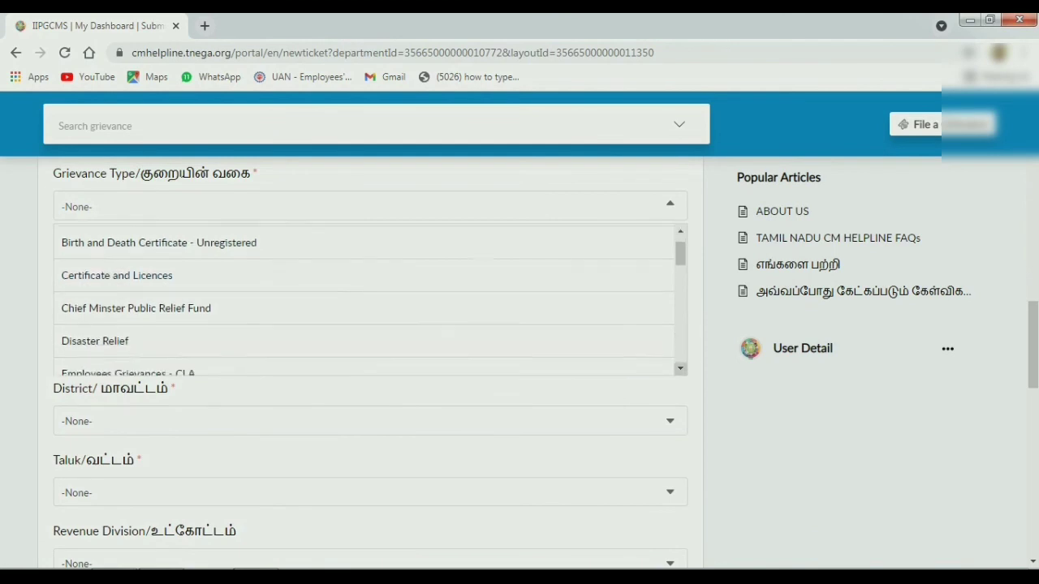
{"action": "scroll", "coordinate": [365, 300], "scroll_direction": "down", "scroll_amount": 1}
{"action": "scroll", "coordinate": [365, 300], "scroll_direction": "down", "scroll_amount": 3}
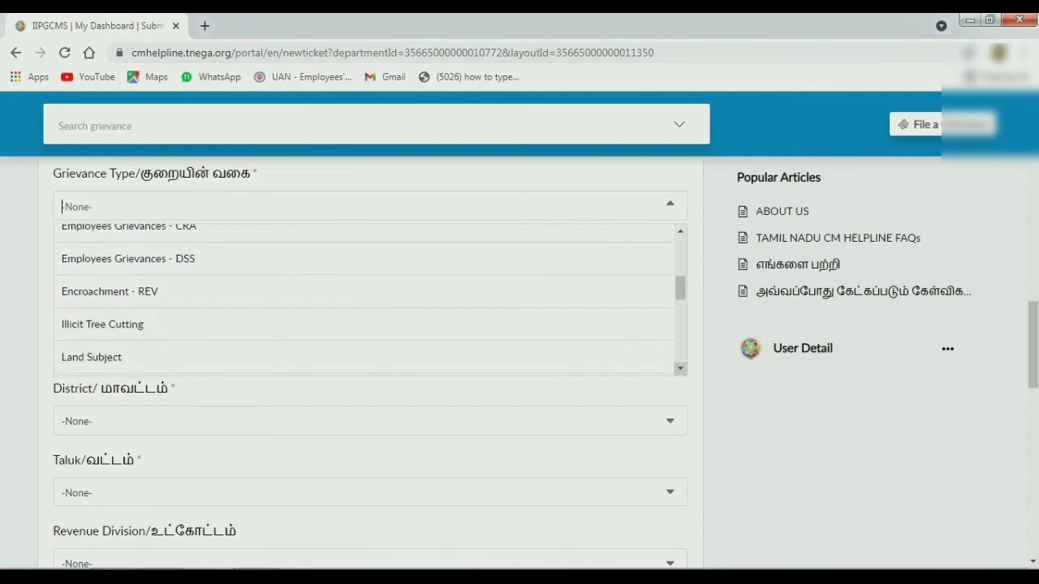
{"action": "scroll", "coordinate": [365, 301], "scroll_direction": "down", "scroll_amount": 1}
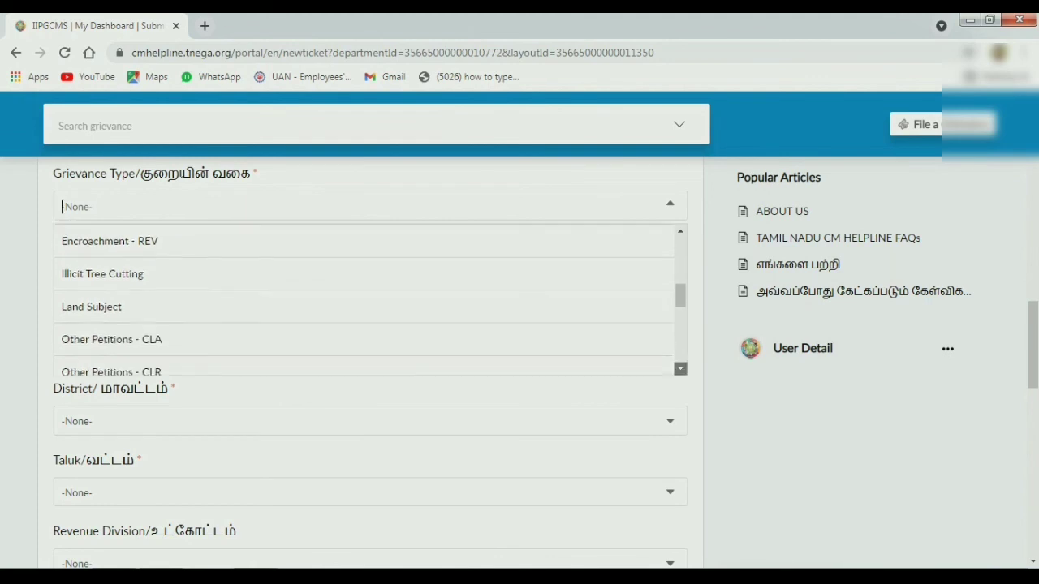
{"action": "triple_click", "coordinate": [109, 388]}
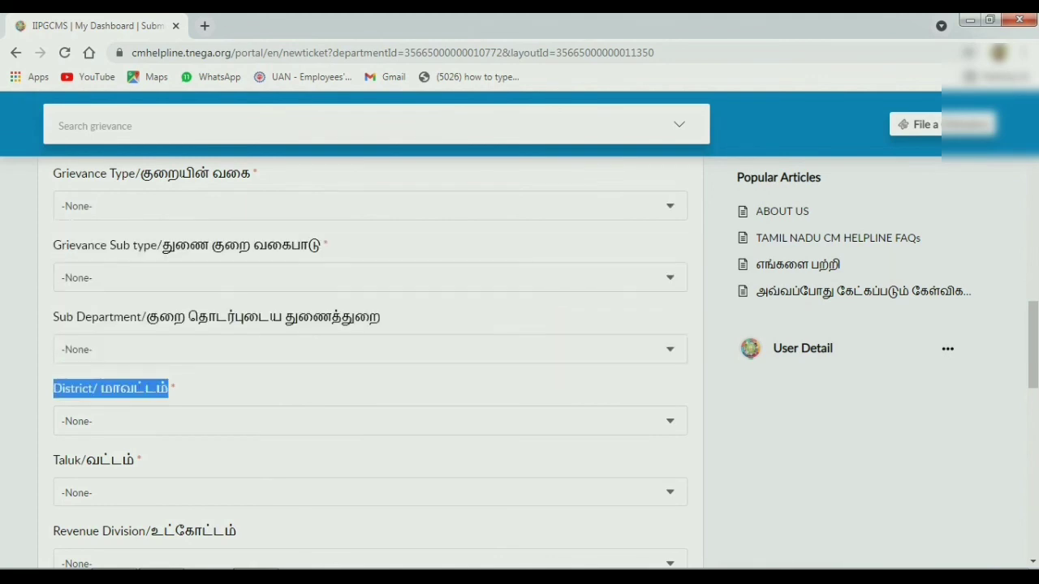
{"action": "left_click", "coordinate": [365, 278]}
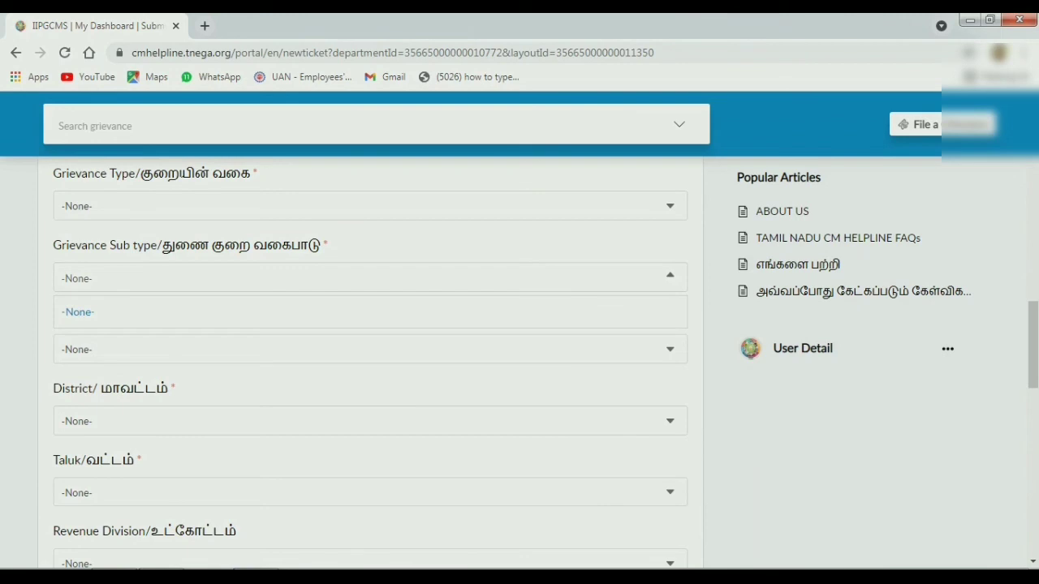
{"action": "left_click", "coordinate": [366, 206]}
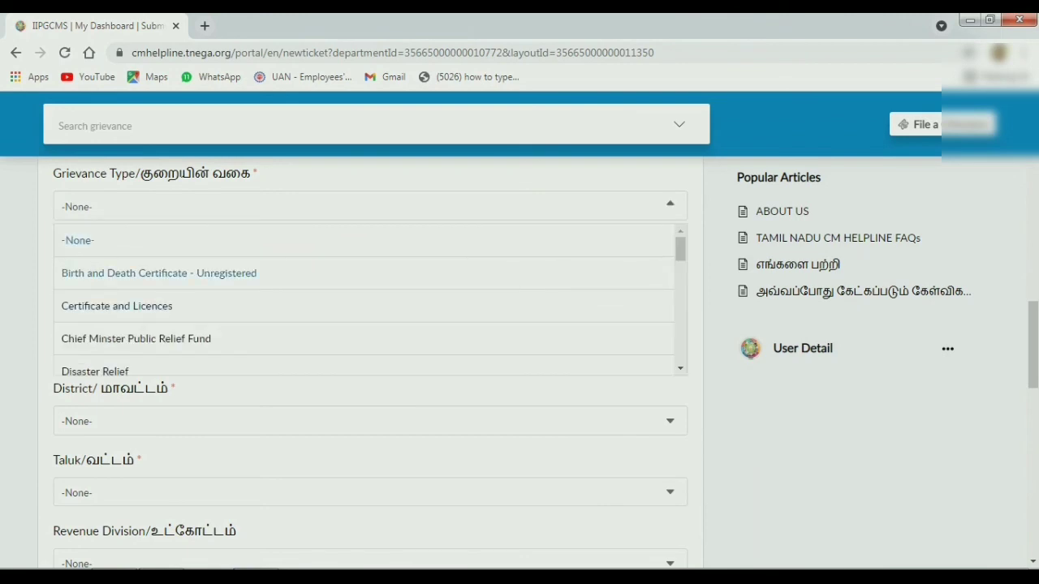
{"action": "left_click", "coordinate": [159, 273]}
{"action": "left_click", "coordinate": [159, 276]}
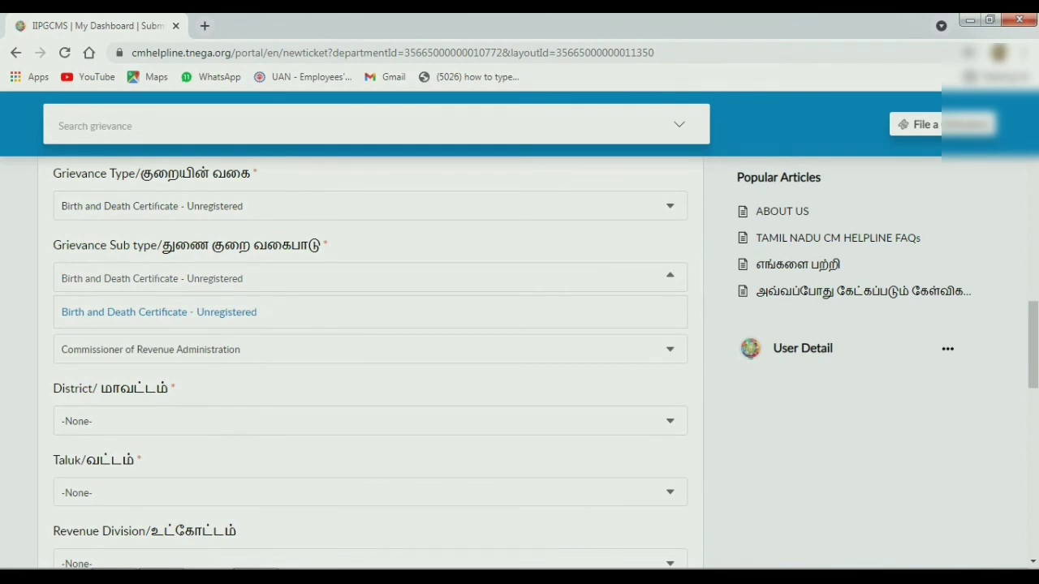
{"action": "left_click", "coordinate": [159, 312]}
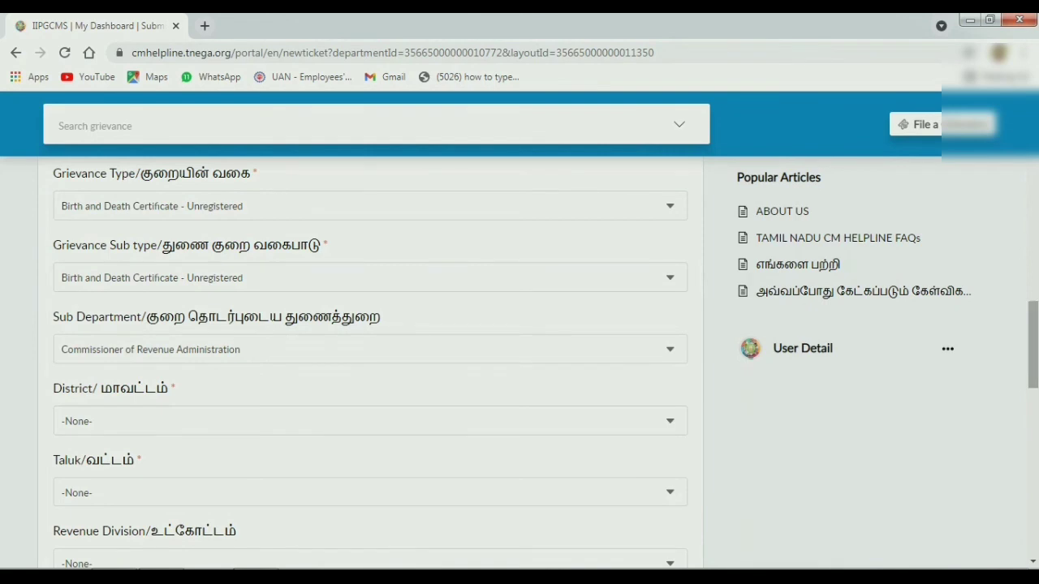
{"action": "scroll", "coordinate": [370, 366], "scroll_direction": "down", "scroll_amount": 3}
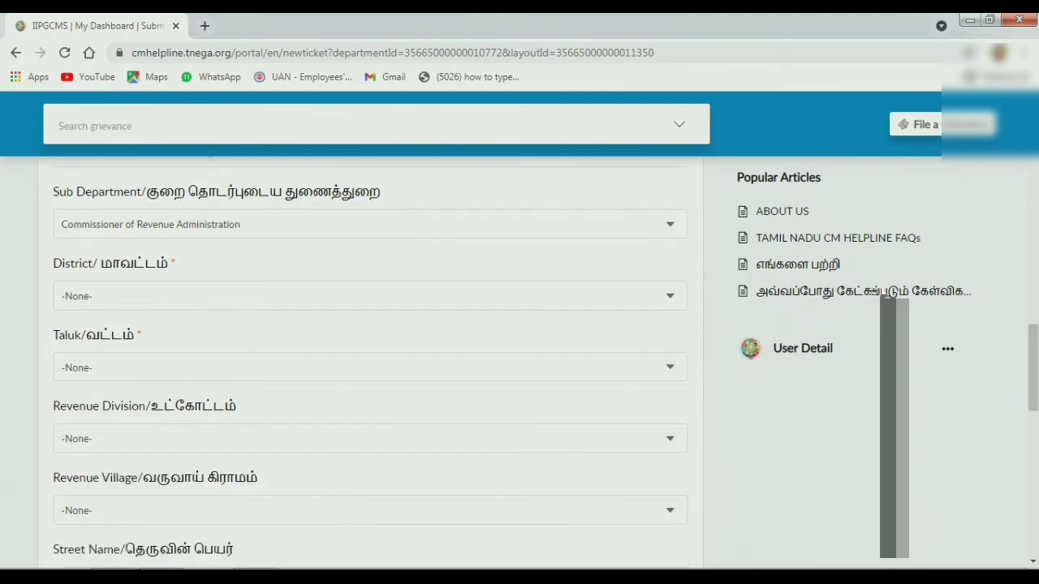
- Set the district to Coimbatore (CBE)
{"action": "left_click", "coordinate": [370, 296]}
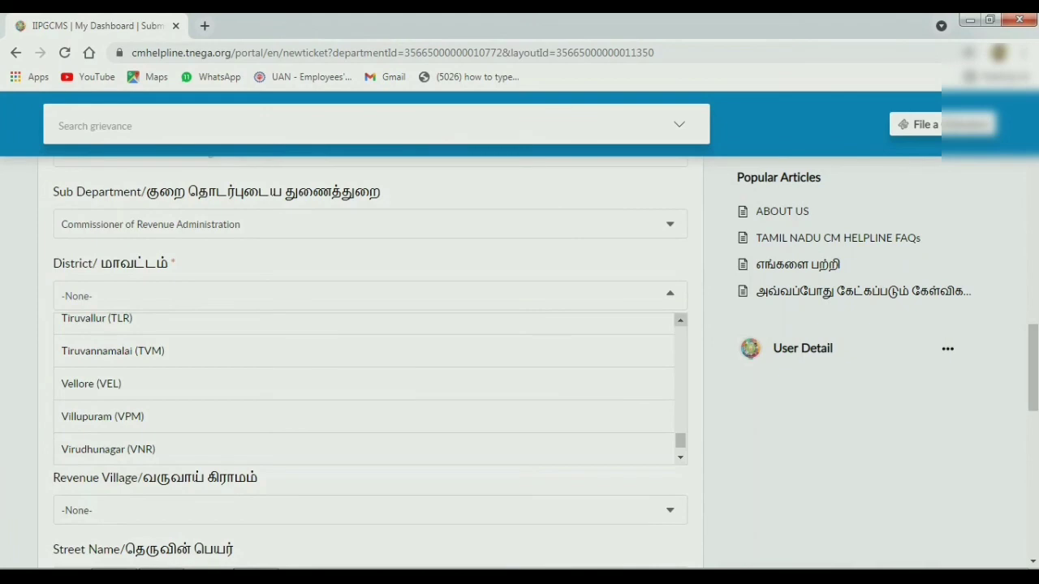
{"action": "scroll", "coordinate": [364, 388], "scroll_direction": "up", "scroll_amount": 5}
{"action": "scroll", "coordinate": [364, 388], "scroll_direction": "up", "scroll_amount": 2}
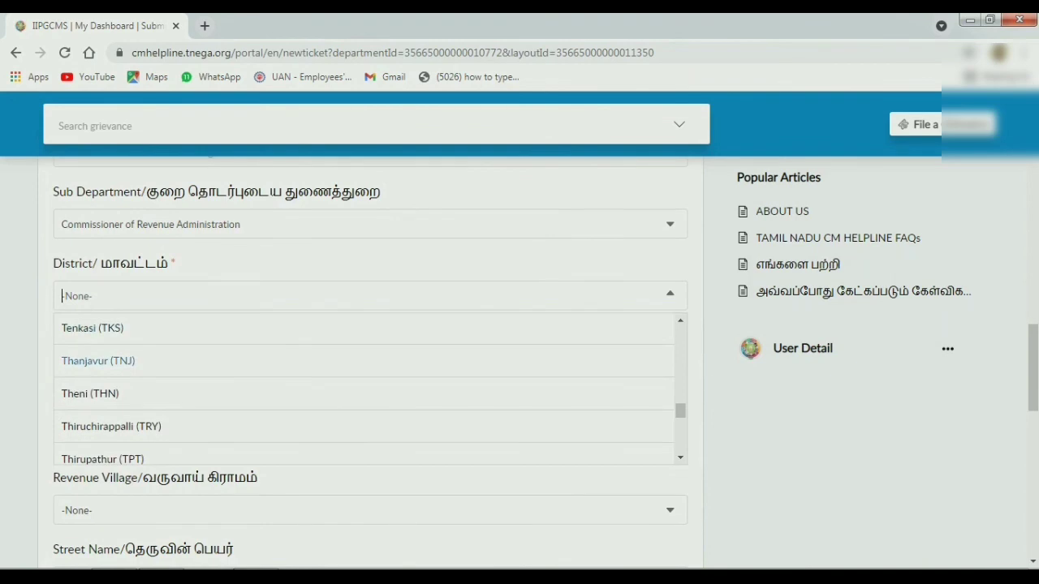
{"action": "scroll", "coordinate": [364, 388], "scroll_direction": "up", "scroll_amount": 3}
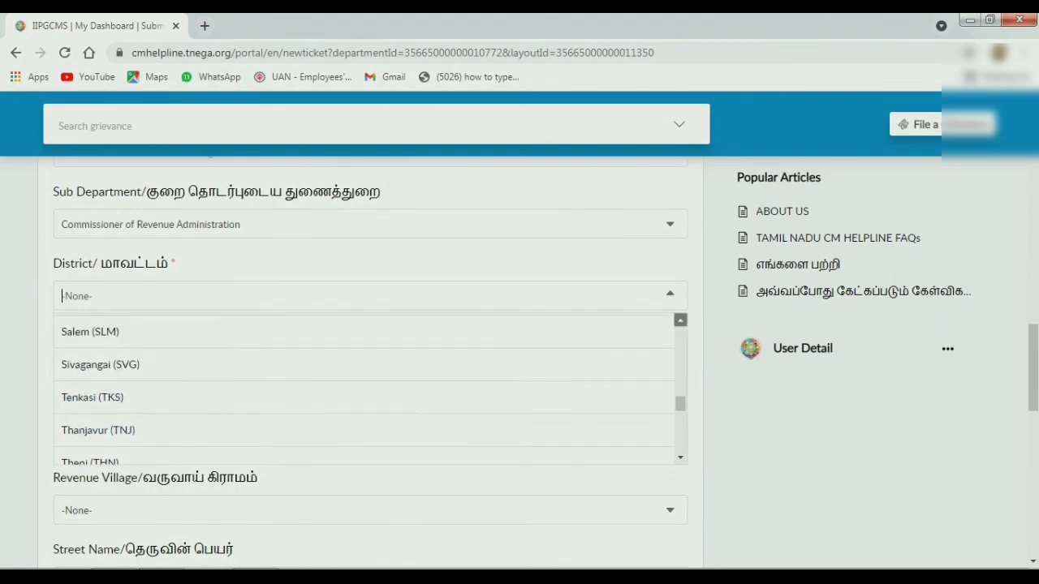
{"action": "type", "text": "C"}
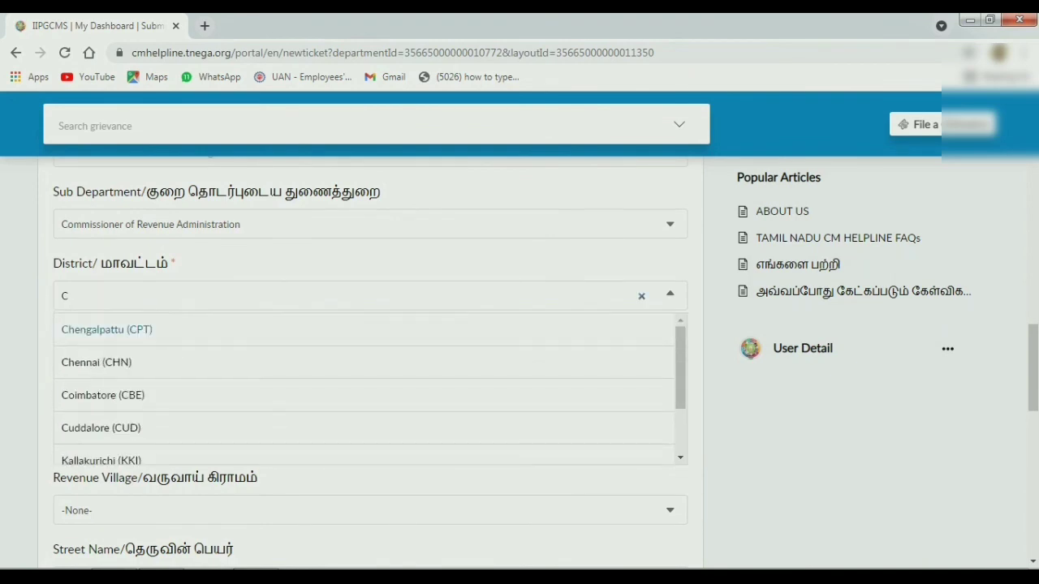
{"action": "left_click", "coordinate": [102, 394]}
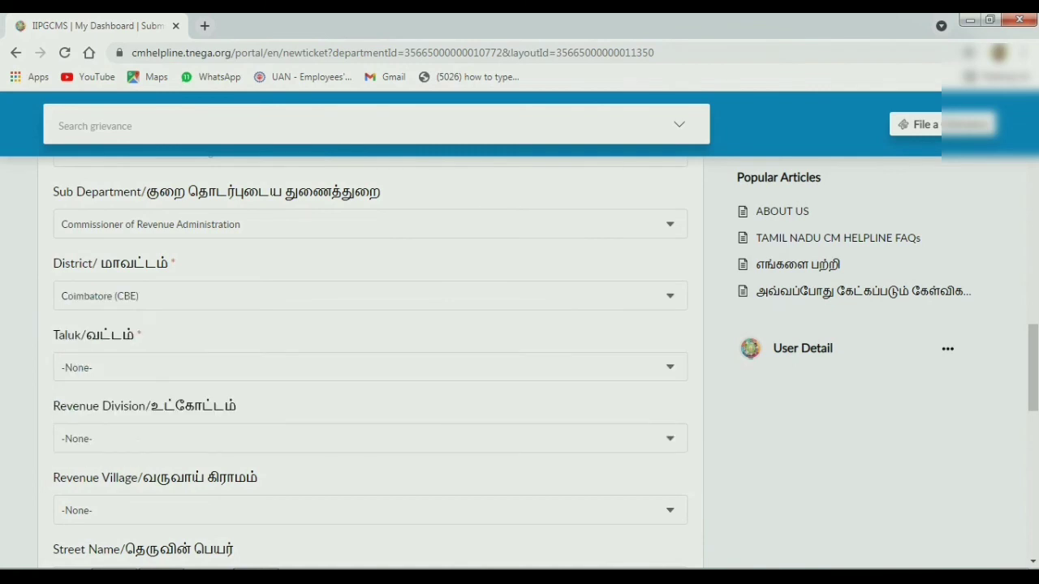
- Choose Valparai (9) as the taluk, filling Pollachi division and Anamalai Kundrugal village
{"action": "left_click", "coordinate": [366, 367]}
{"action": "scroll", "coordinate": [365, 462], "scroll_direction": "down", "scroll_amount": 3}
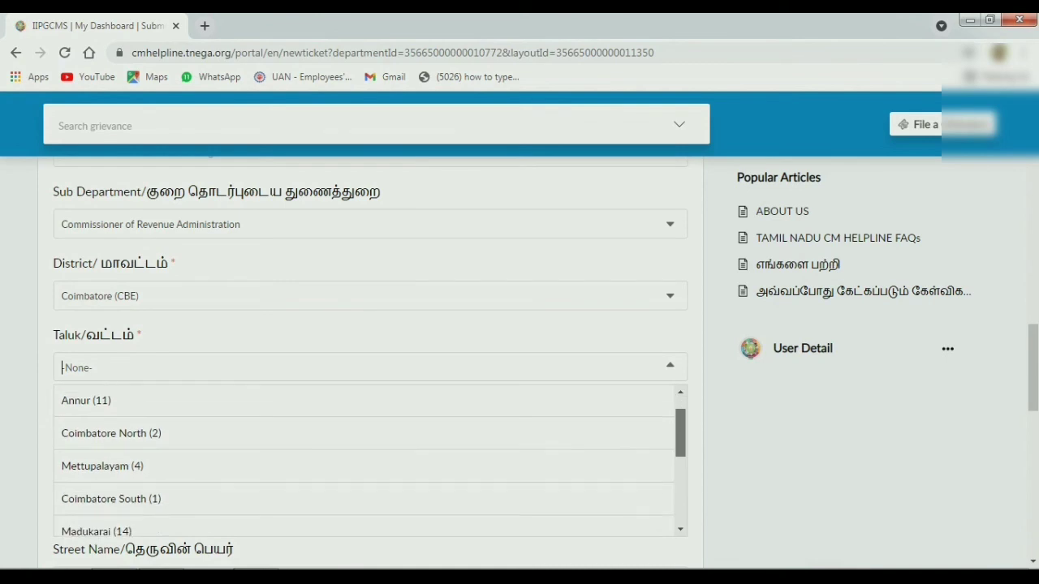
{"action": "scroll", "coordinate": [365, 462], "scroll_direction": "down", "scroll_amount": 2}
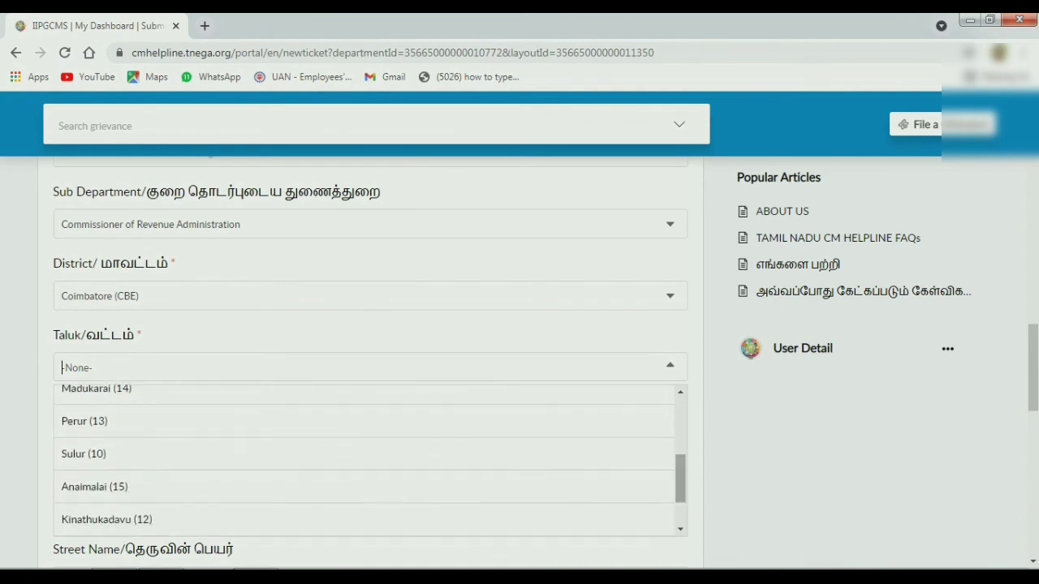
{"action": "scroll", "coordinate": [366, 458], "scroll_direction": "down", "scroll_amount": 2}
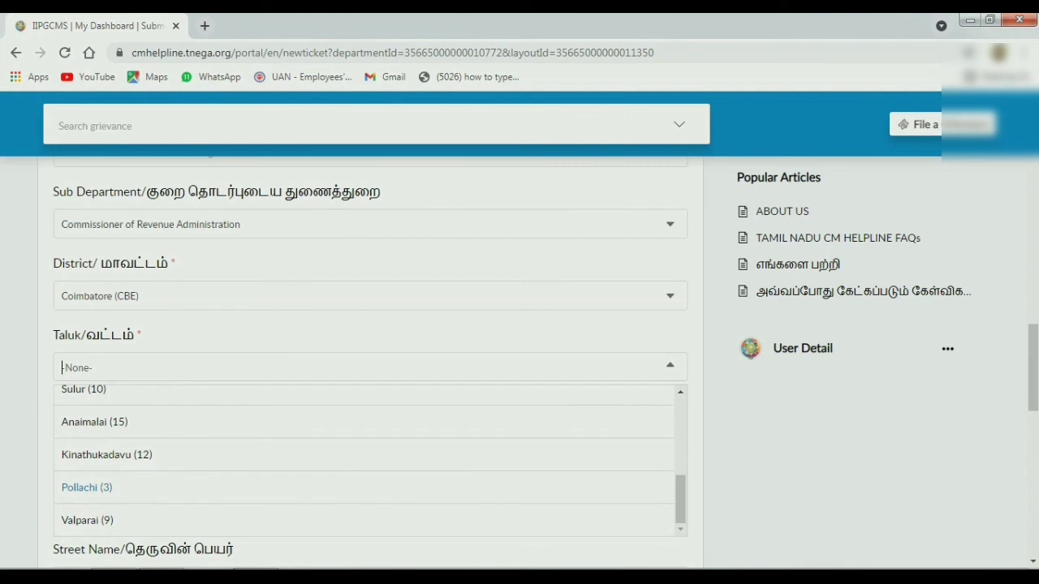
{"action": "left_click", "coordinate": [87, 520]}
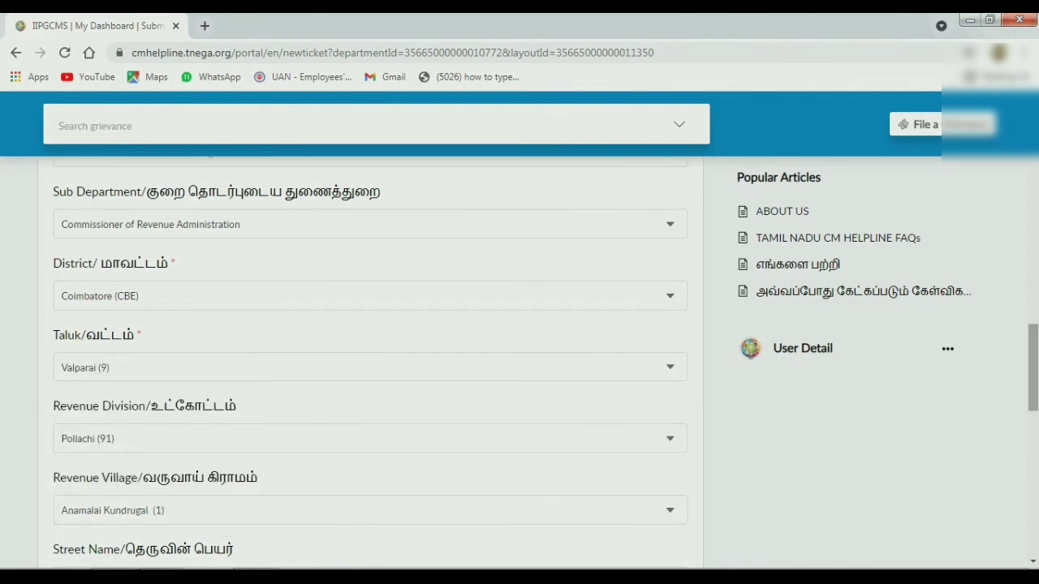
- Confirm the revenue division stays Pollachi (91)
{"action": "scroll", "coordinate": [370, 365], "scroll_direction": "down", "scroll_amount": 2}
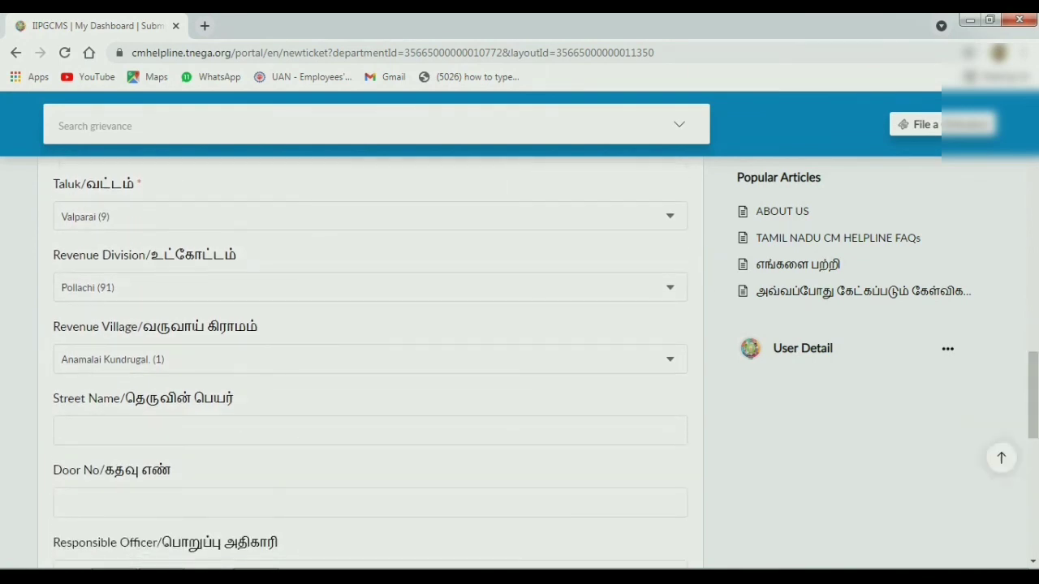
{"action": "left_click", "coordinate": [89, 287]}
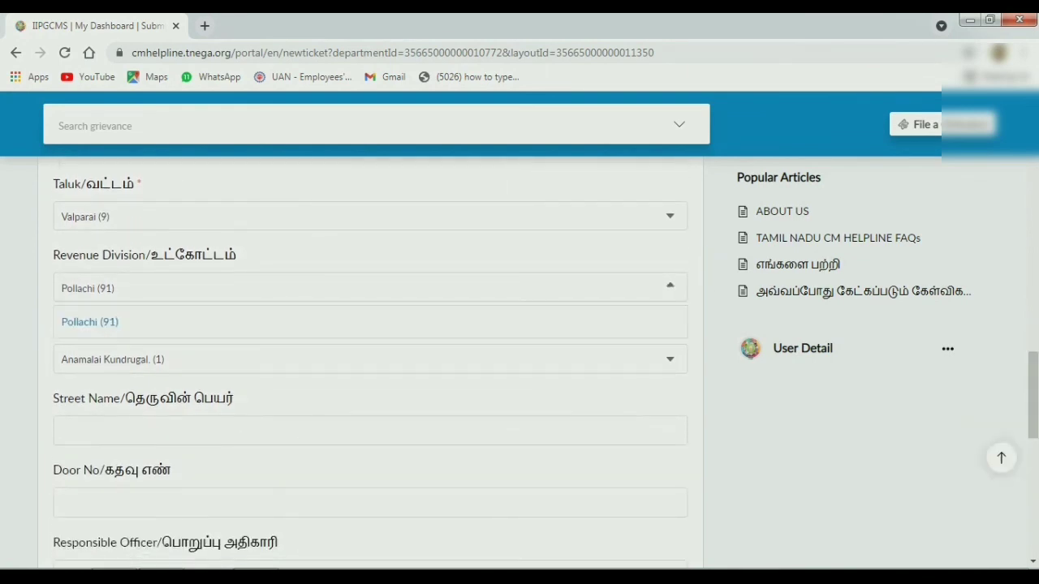
{"action": "key", "text": "Return"}
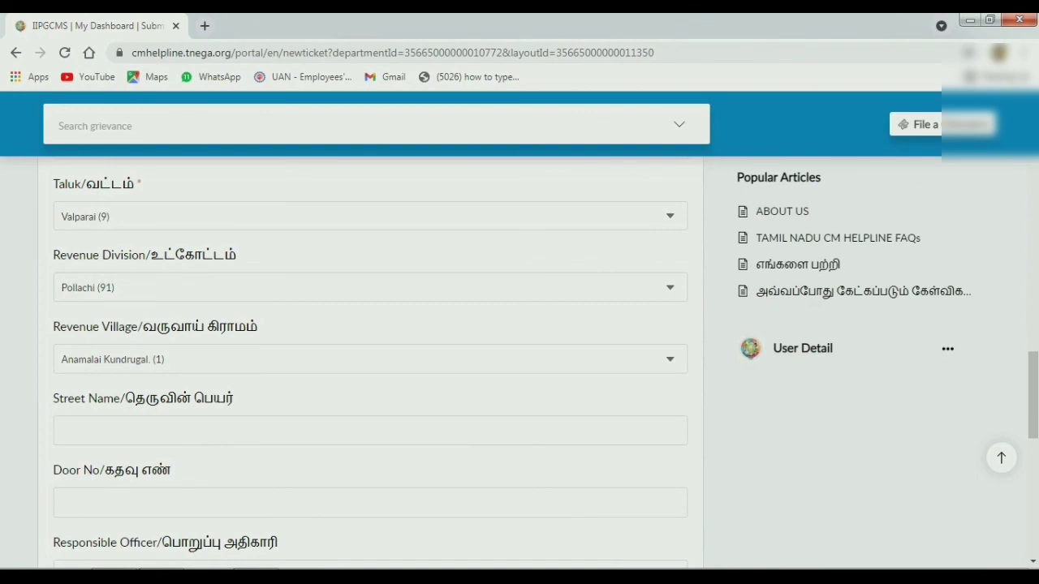
{"action": "scroll", "coordinate": [370, 365], "scroll_direction": "down", "scroll_amount": 3}
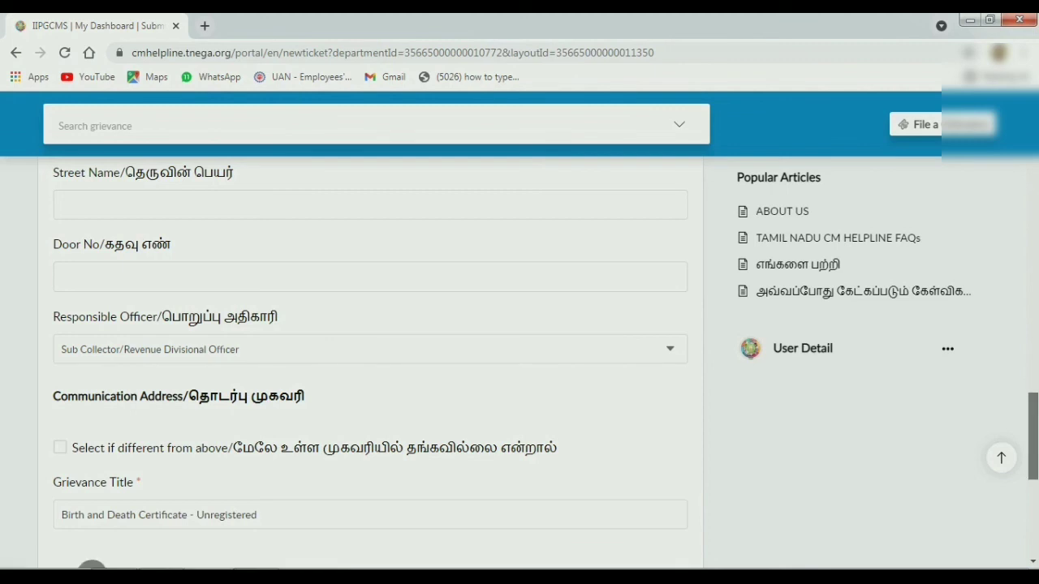
{"action": "scroll", "coordinate": [1034, 438], "scroll_direction": "down", "scroll_amount": 2}
{"action": "scroll", "coordinate": [371, 340], "scroll_direction": "down", "scroll_amount": 1}
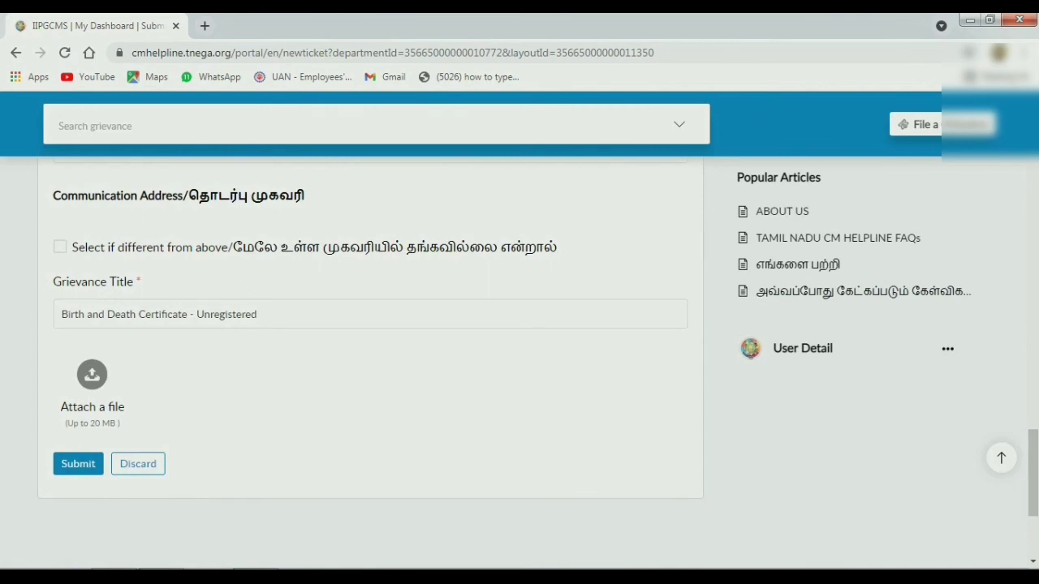
- Tick 'Select if different from above' to add a separate petitioner address
{"action": "left_click", "coordinate": [59, 247]}
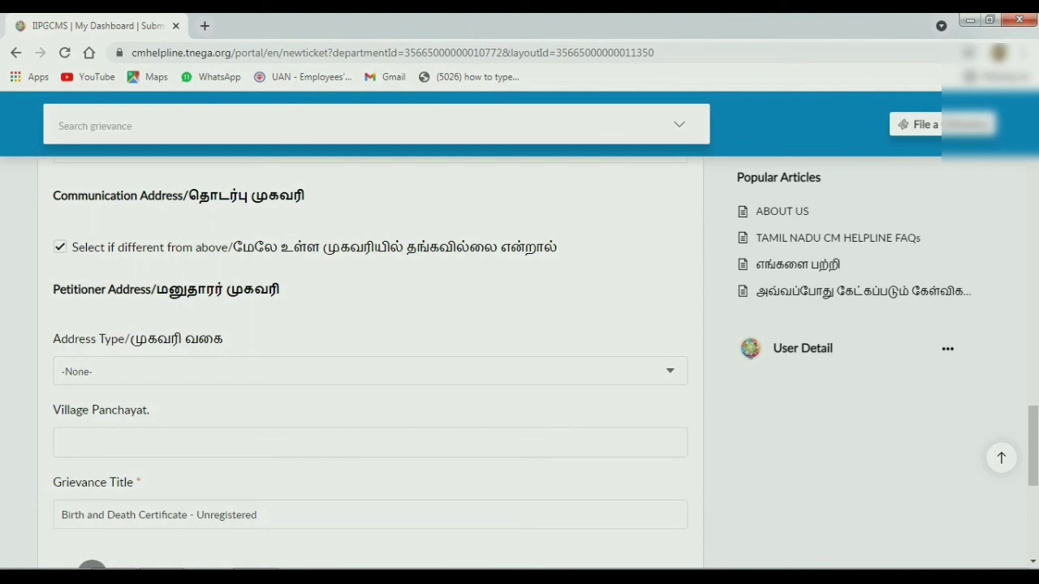
{"action": "scroll", "coordinate": [370, 365], "scroll_direction": "down", "scroll_amount": 3}
{"action": "scroll", "coordinate": [370, 366], "scroll_direction": "down", "scroll_amount": 1}
{"action": "scroll", "coordinate": [370, 366], "scroll_direction": "up", "scroll_amount": 2}
{"action": "scroll", "coordinate": [371, 365], "scroll_direction": "down", "scroll_amount": 2}
{"action": "scroll", "coordinate": [370, 366], "scroll_direction": "up", "scroll_amount": 3}
{"action": "scroll", "coordinate": [370, 366], "scroll_direction": "down", "scroll_amount": 3}
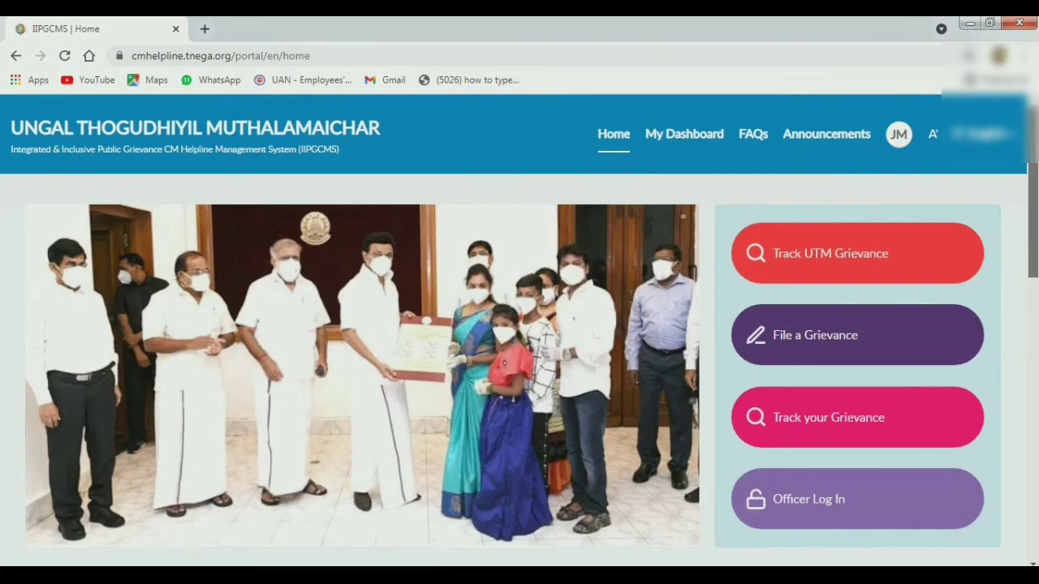
- Review the dashboard's one open grievance and bring up the interface language choices
{"action": "scroll", "coordinate": [519, 325], "scroll_direction": "down", "scroll_amount": 1}
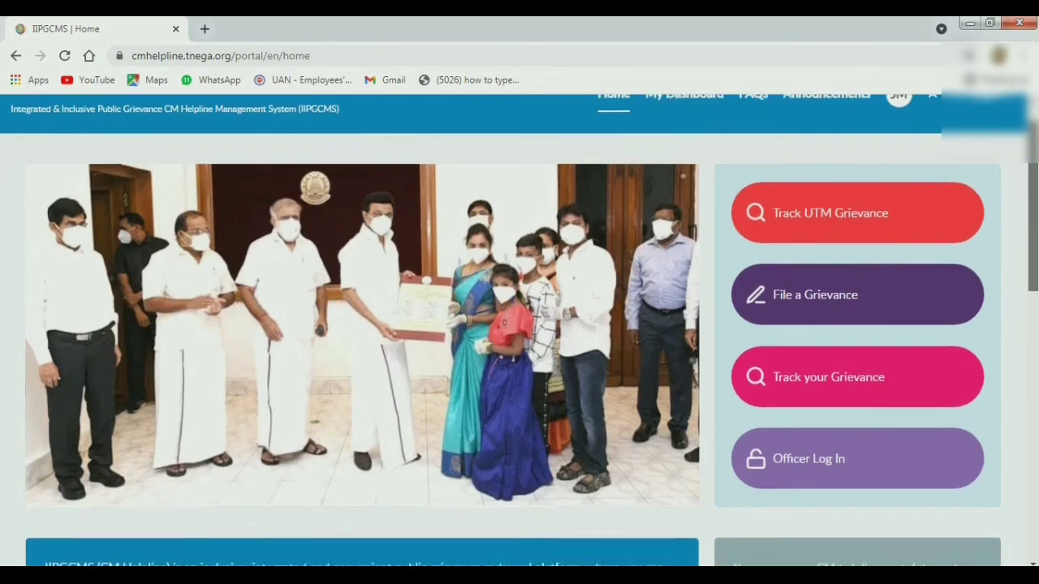
{"action": "scroll", "coordinate": [520, 325], "scroll_direction": "down", "scroll_amount": 2}
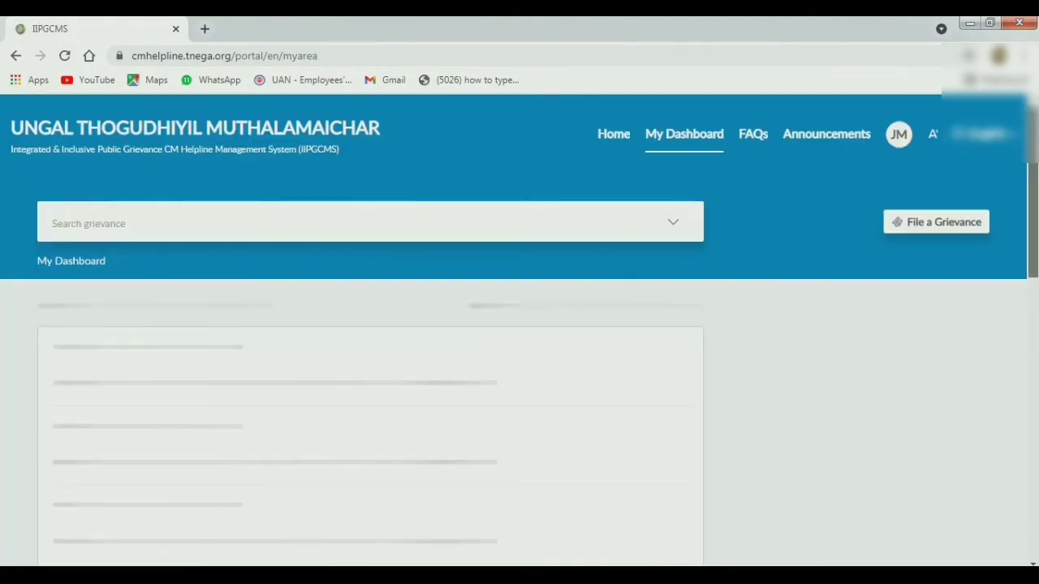
{"action": "scroll", "coordinate": [519, 325], "scroll_direction": "down", "scroll_amount": 1}
{"action": "scroll", "coordinate": [520, 325], "scroll_direction": "up", "scroll_amount": 1}
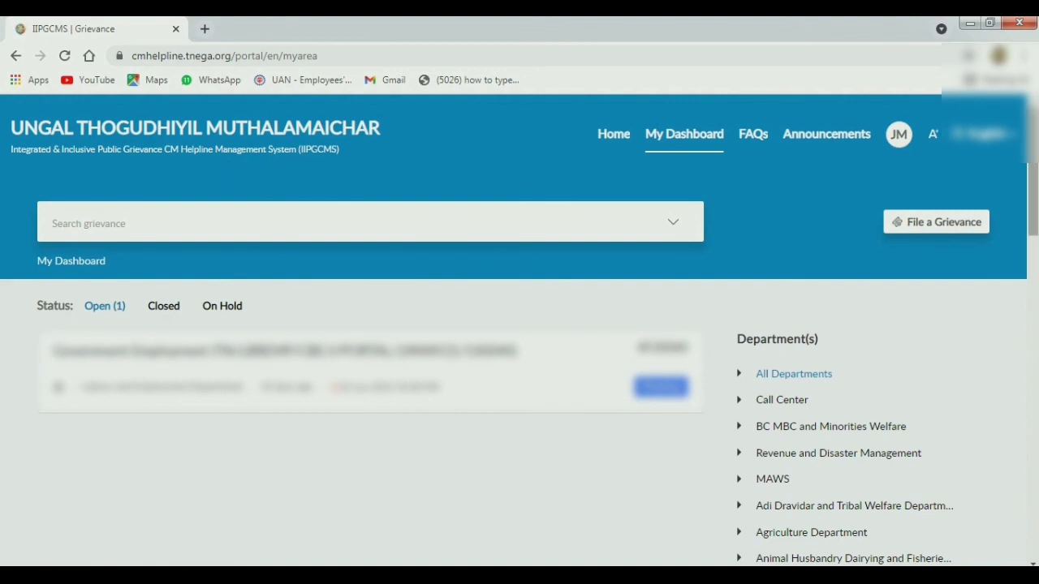
{"action": "scroll", "coordinate": [520, 325], "scroll_direction": "down", "scroll_amount": 2}
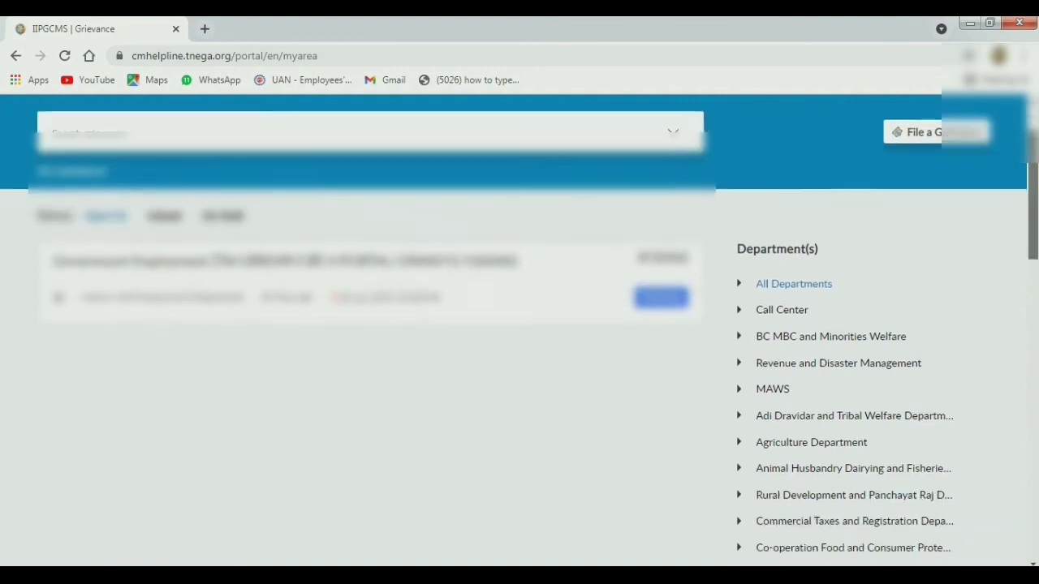
{"action": "scroll", "coordinate": [520, 324], "scroll_direction": "up", "scroll_amount": 1}
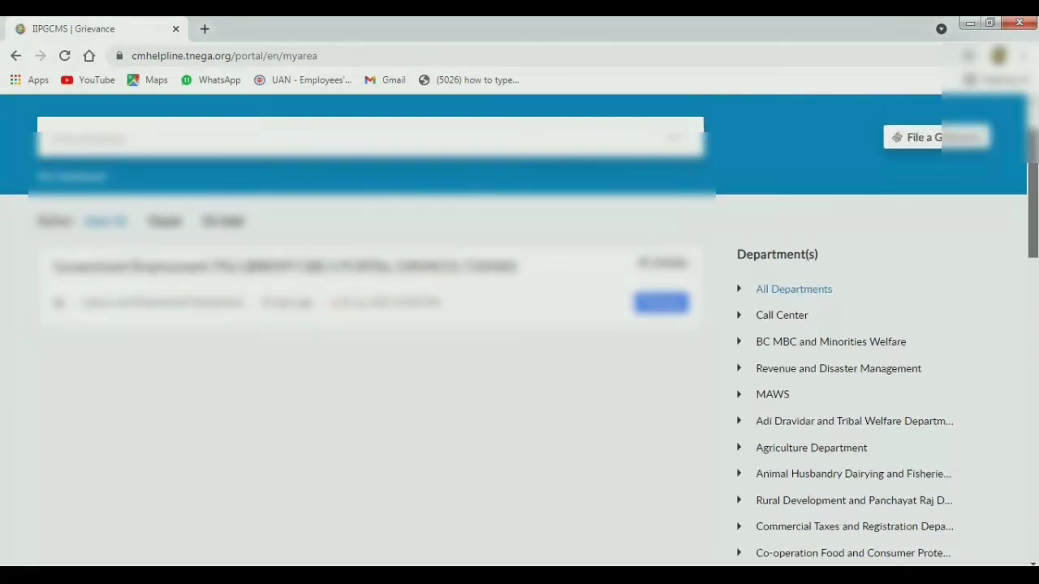
{"action": "scroll", "coordinate": [520, 325], "scroll_direction": "up", "scroll_amount": 1}
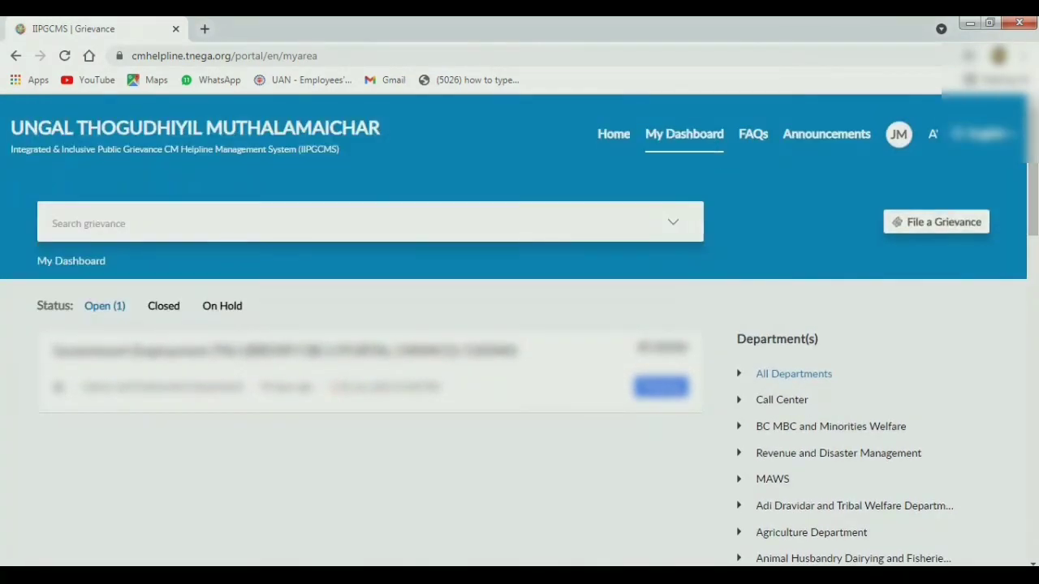
{"action": "left_click", "coordinate": [982, 134]}
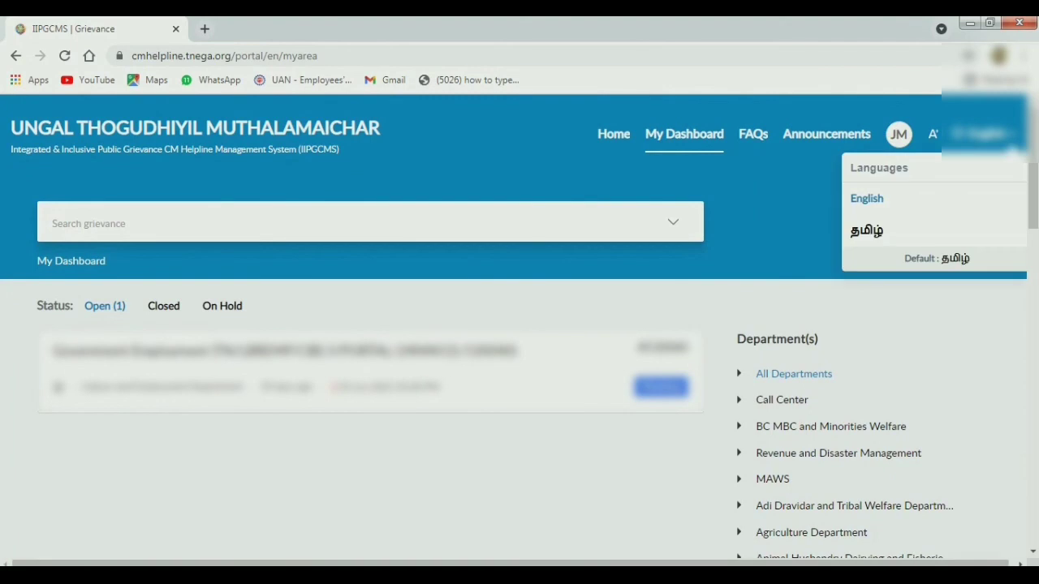